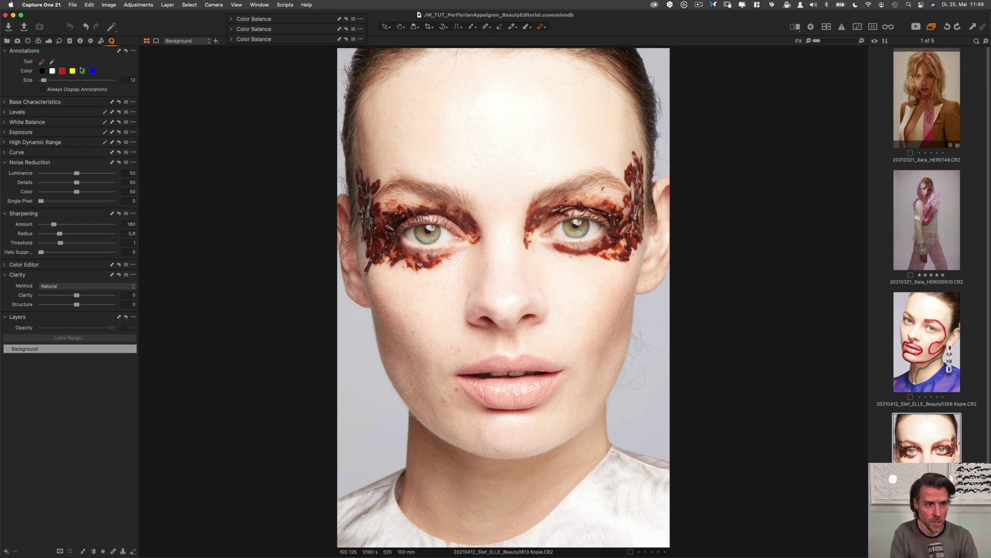
# Step: Outline the forehead, nose bridge, both cheeks and chin with green annotations, marking each area with a minus sign
pyautogui.click(82, 70)
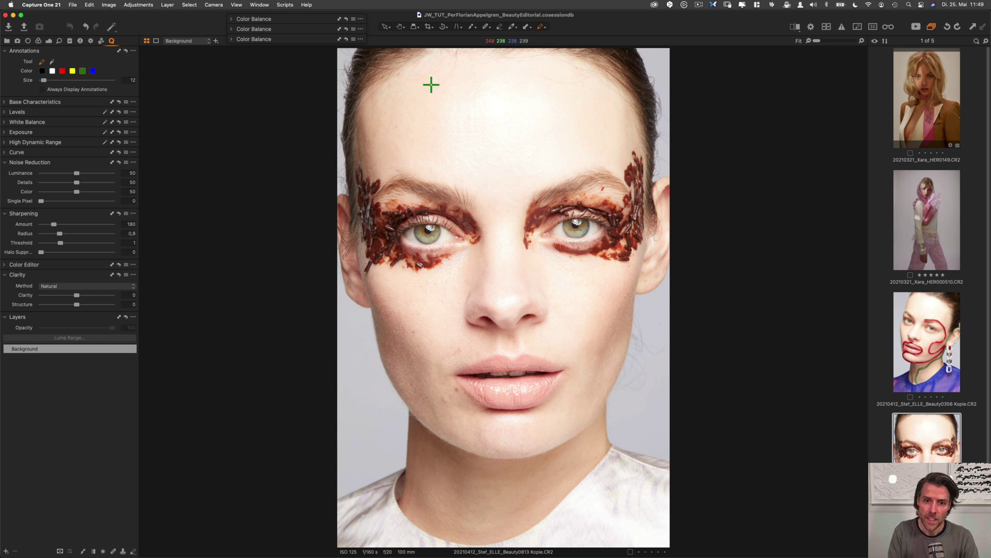
pyautogui.moveTo(527, 72)
pyautogui.mouseDown()
pyautogui.moveTo(508, 68)
pyautogui.moveTo(593, 101)
pyautogui.moveTo(541, 84)
pyautogui.mouseUp()
pyautogui.moveTo(482, 117); pyautogui.dragTo(518, 118)
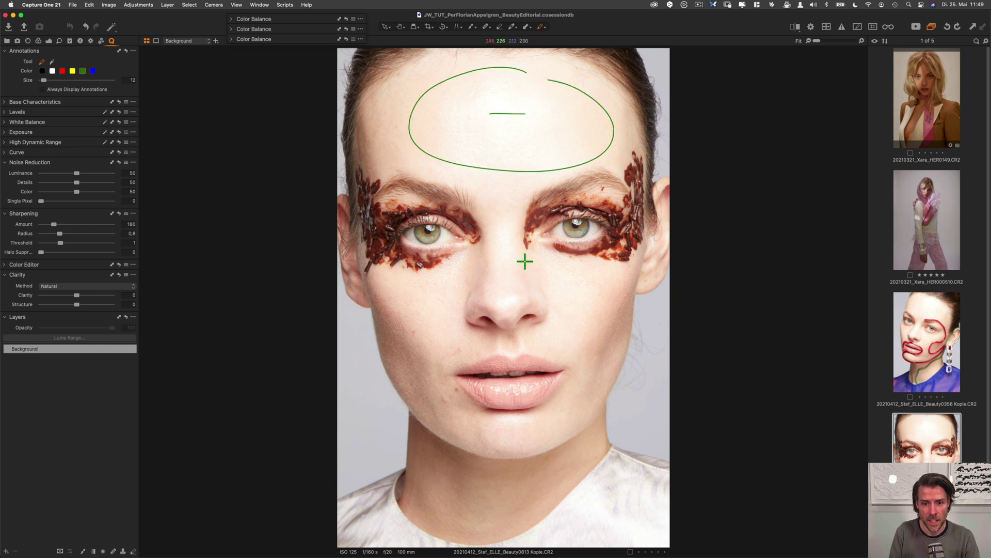
pyautogui.moveTo(501, 202)
pyautogui.mouseDown()
pyautogui.moveTo(495, 239)
pyautogui.moveTo(505, 296)
pyautogui.moveTo(515, 200)
pyautogui.mouseUp()
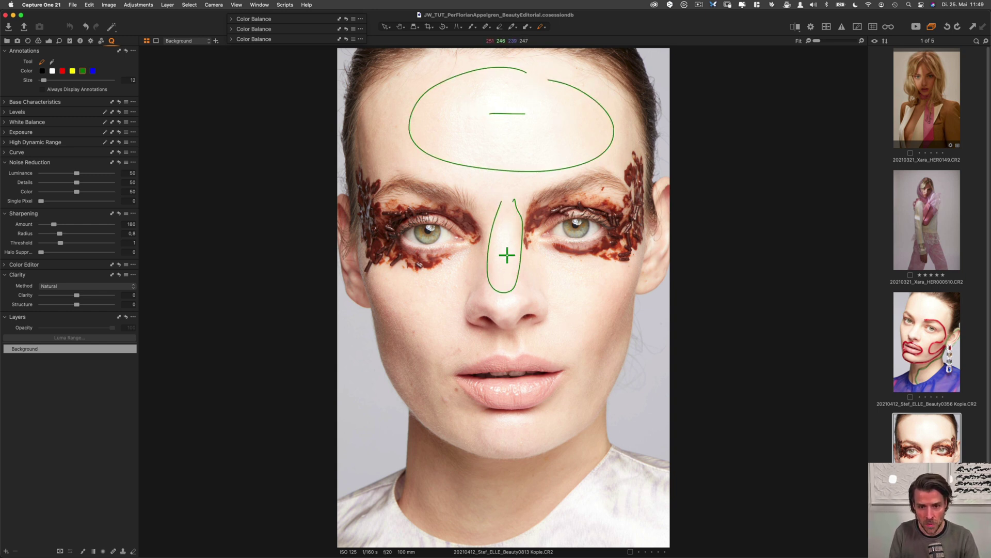
pyautogui.moveTo(501, 252); pyautogui.dragTo(514, 252)
pyautogui.moveTo(589, 268); pyautogui.dragTo(590, 270)
pyautogui.moveTo(578, 282); pyautogui.dragTo(592, 282)
pyautogui.moveTo(446, 274)
pyautogui.mouseDown()
pyautogui.moveTo(409, 294)
pyautogui.moveTo(454, 281)
pyautogui.mouseUp()
pyautogui.moveTo(419, 287); pyautogui.dragTo(439, 287)
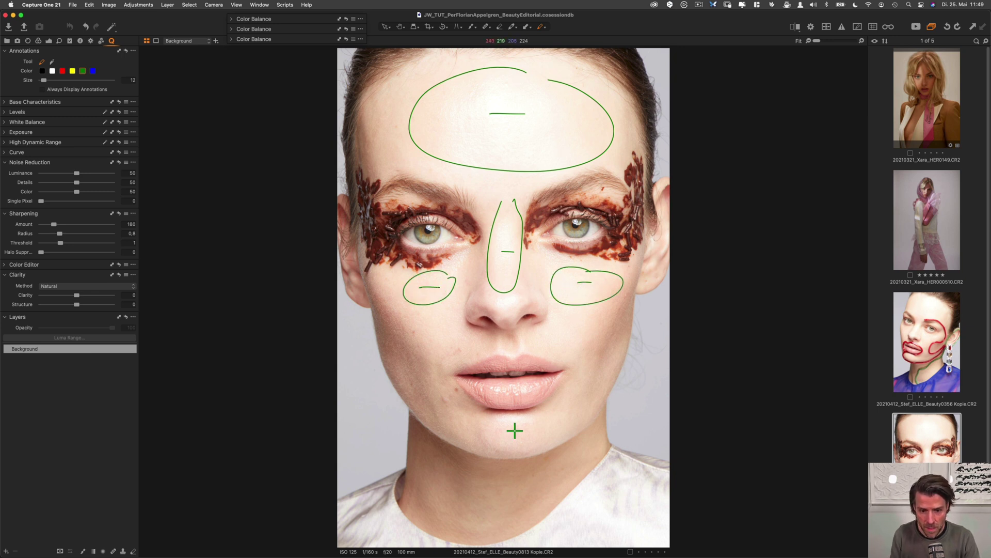
pyautogui.moveTo(523, 416)
pyautogui.mouseDown()
pyautogui.moveTo(547, 429)
pyautogui.moveTo(511, 426)
pyautogui.mouseUp()
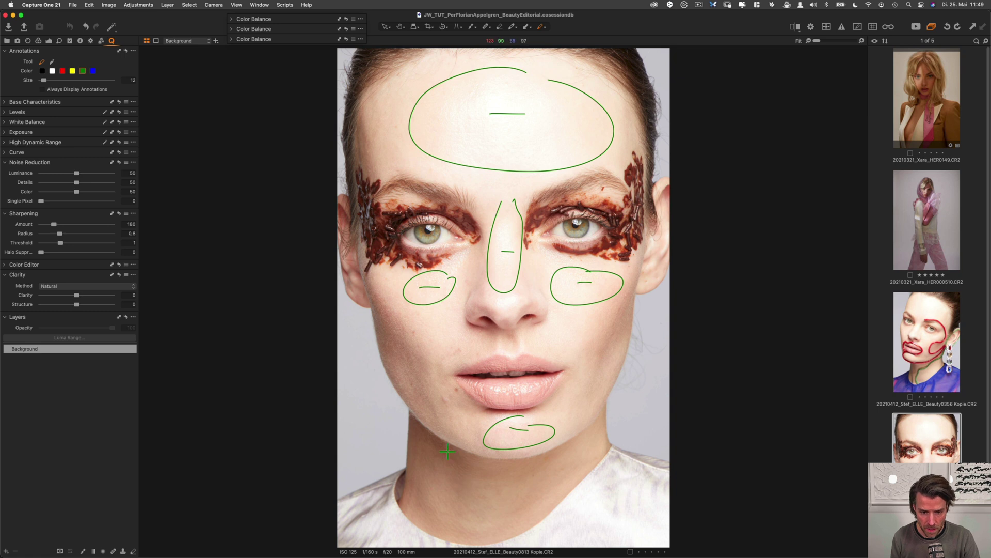
# Step: Circle the neck in red with a plus sign inside, and clear all annotations from the portrait
pyautogui.click(62, 71)
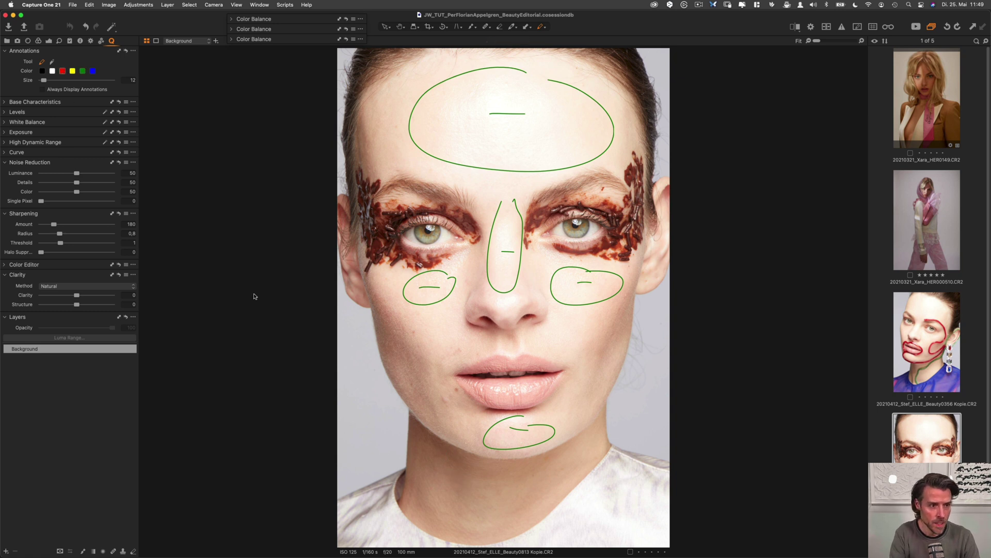
pyautogui.moveTo(465, 484)
pyautogui.mouseDown()
pyautogui.moveTo(428, 470)
pyautogui.moveTo(470, 476)
pyautogui.mouseUp()
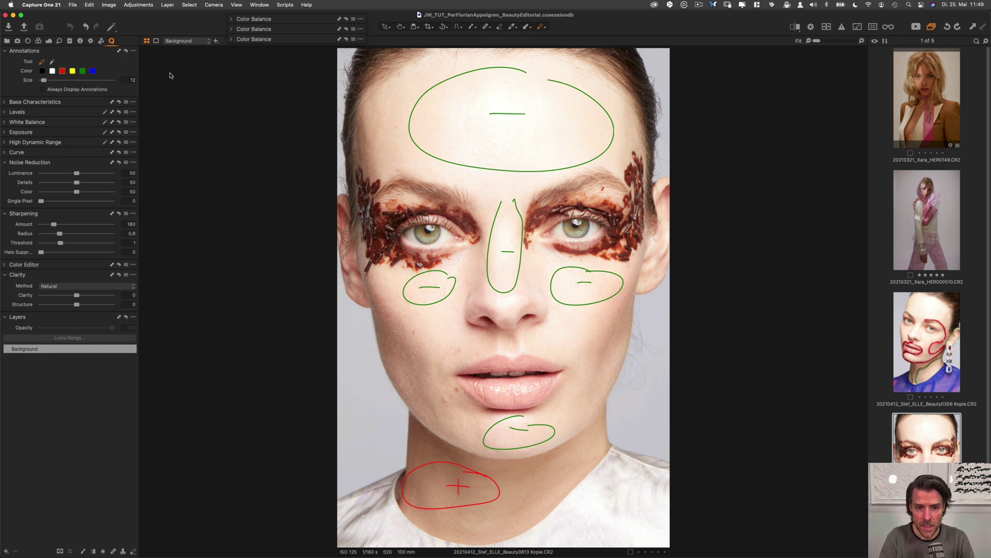
pyautogui.click(126, 51)
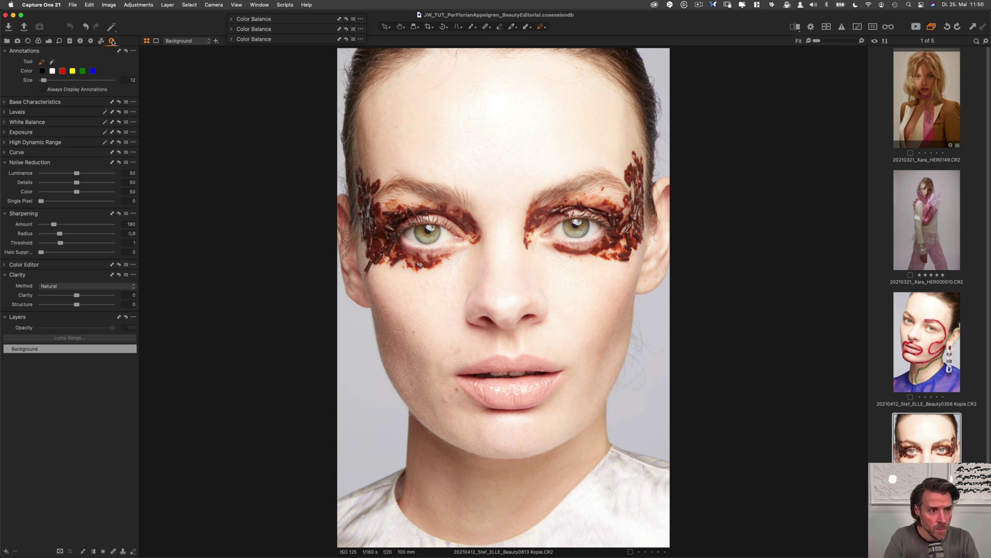
pyautogui.click(6, 52)
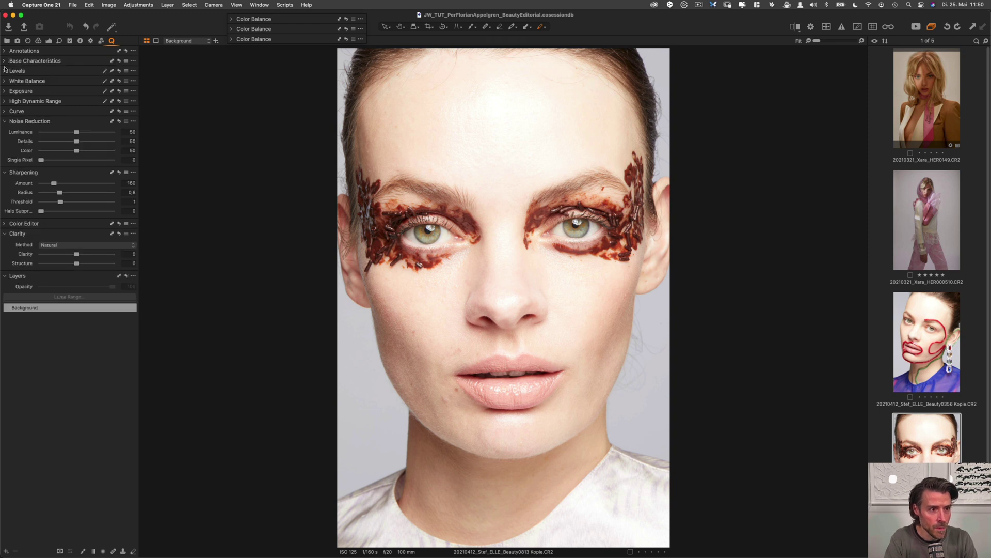
# Step: Set the white balance to 5800 Kelvin with a tint of 3,5, and place the Levels tool back above White Balance
pyautogui.click(5, 81)
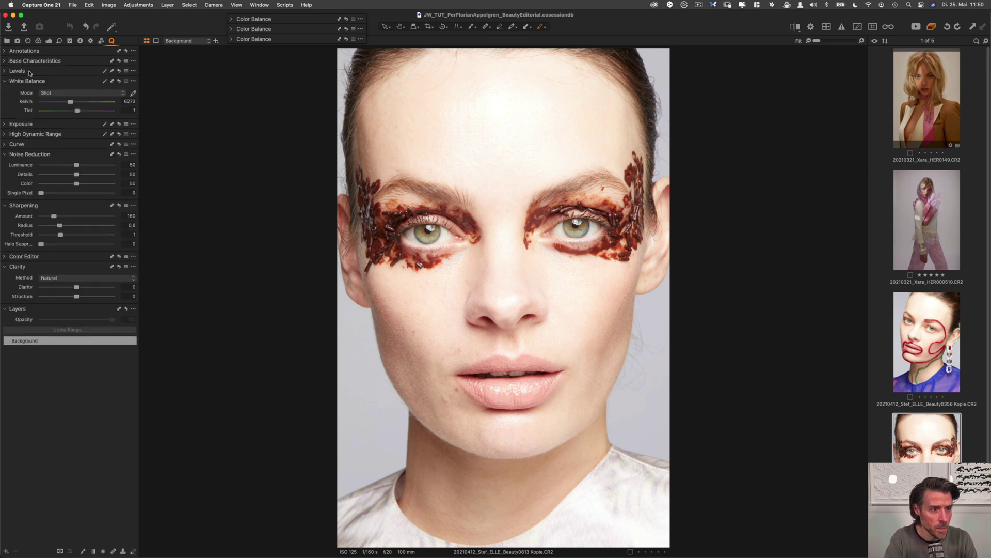
pyautogui.moveTo(30, 73); pyautogui.dragTo(9, 80)
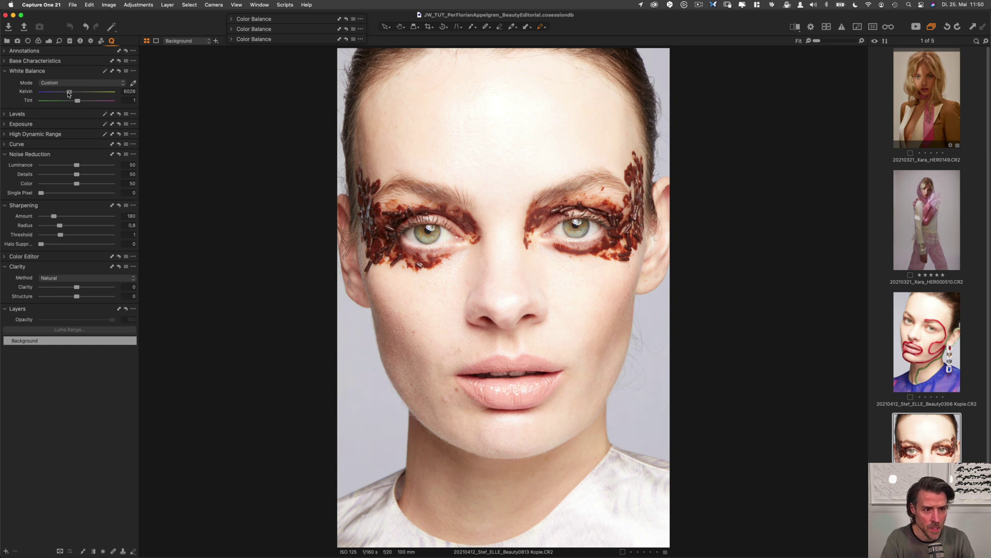
pyautogui.moveTo(71, 94); pyautogui.dragTo(66, 95)
pyautogui.click(129, 91)
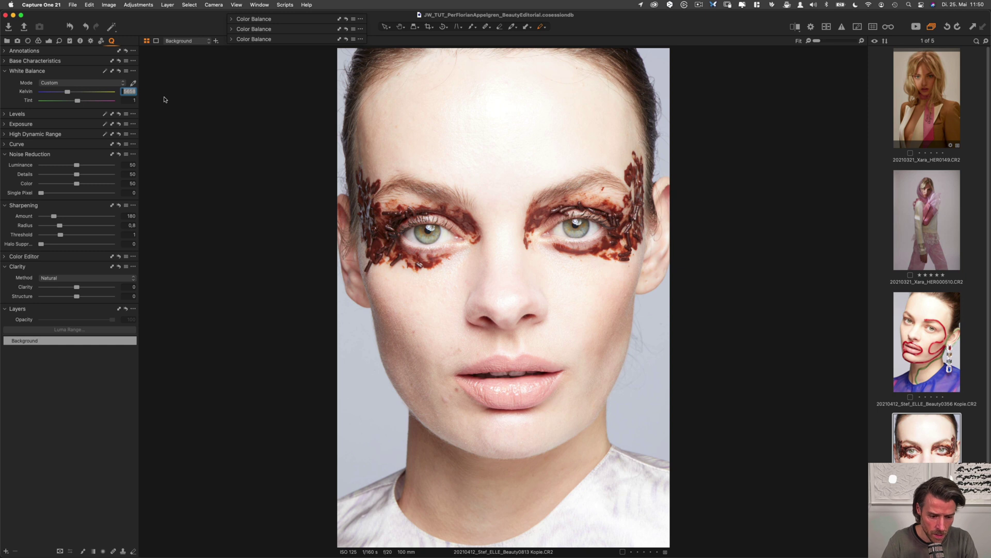
pyautogui.write('55')
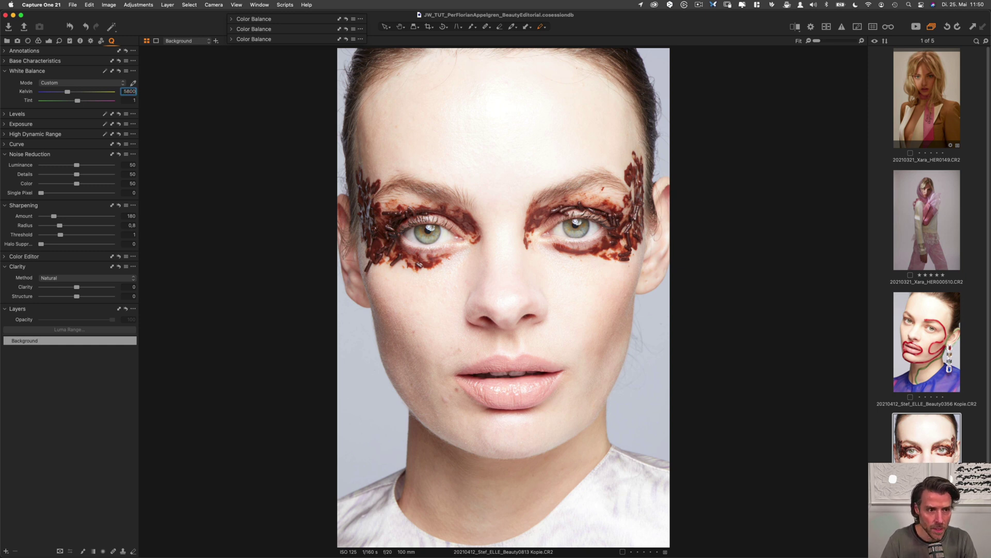
pyautogui.press('Tab')
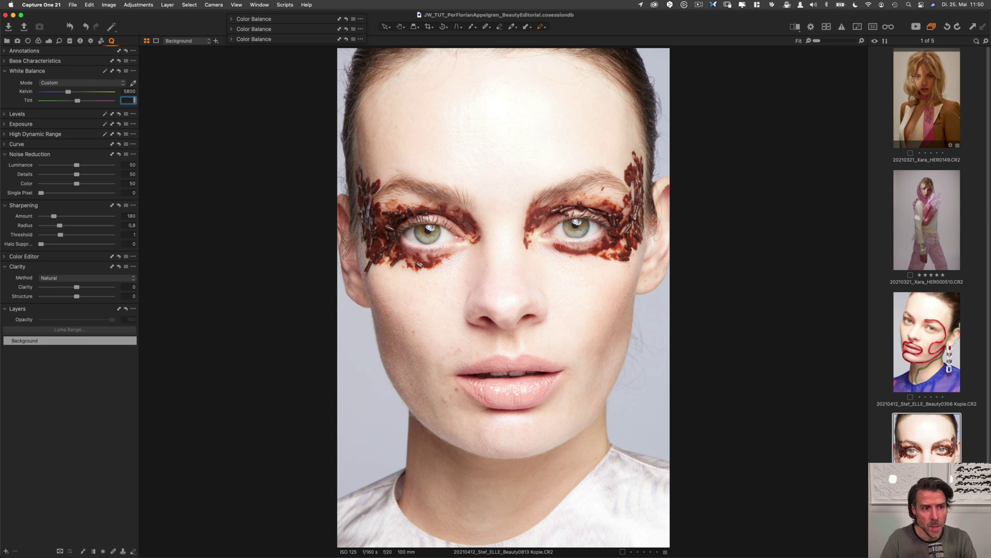
pyautogui.write('3,5')
pyautogui.press('Return')
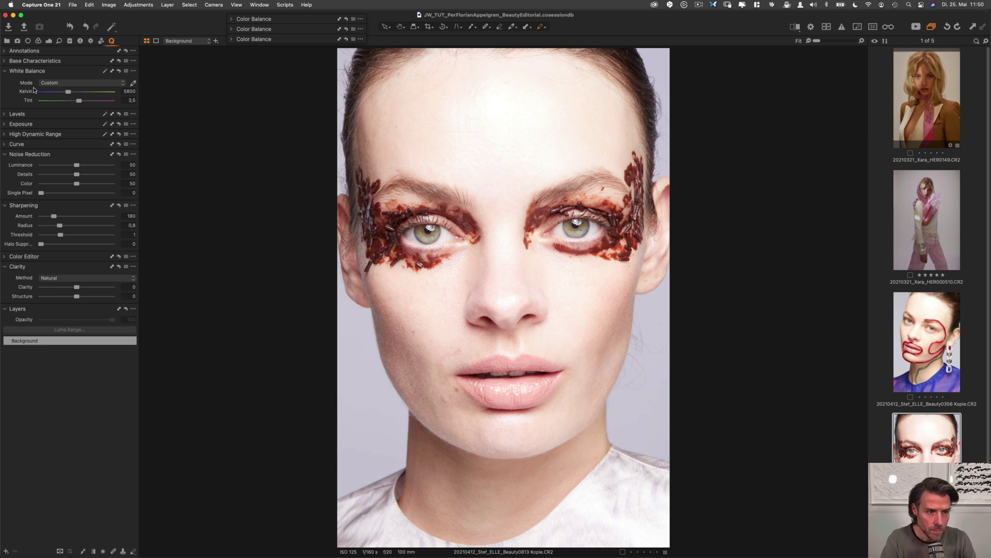
pyautogui.moveTo(18, 116); pyautogui.dragTo(20, 72)
# Step: Set the exposure to -0,1 after trying a darker -0,31, and lower the contrast to -5
pyautogui.click(6, 124)
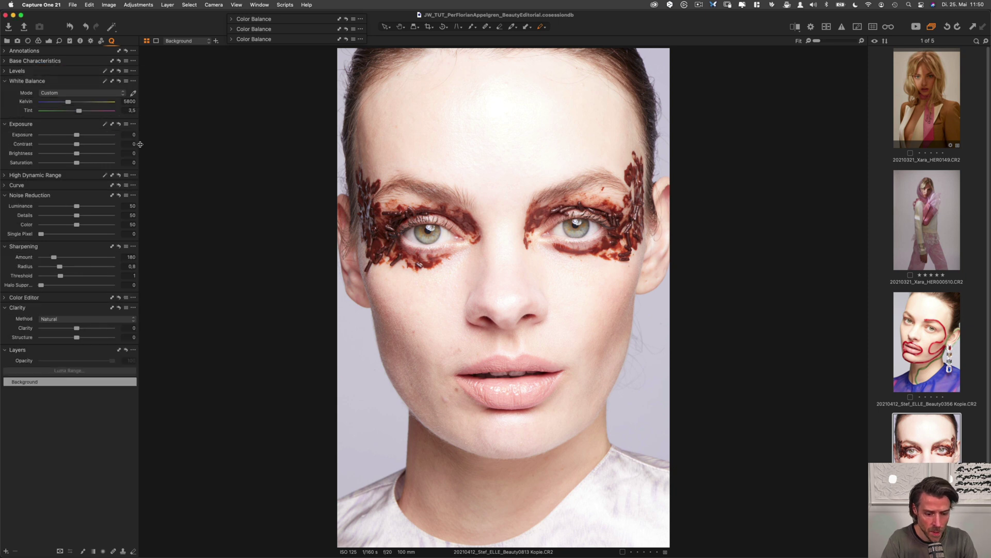
pyautogui.click(133, 134)
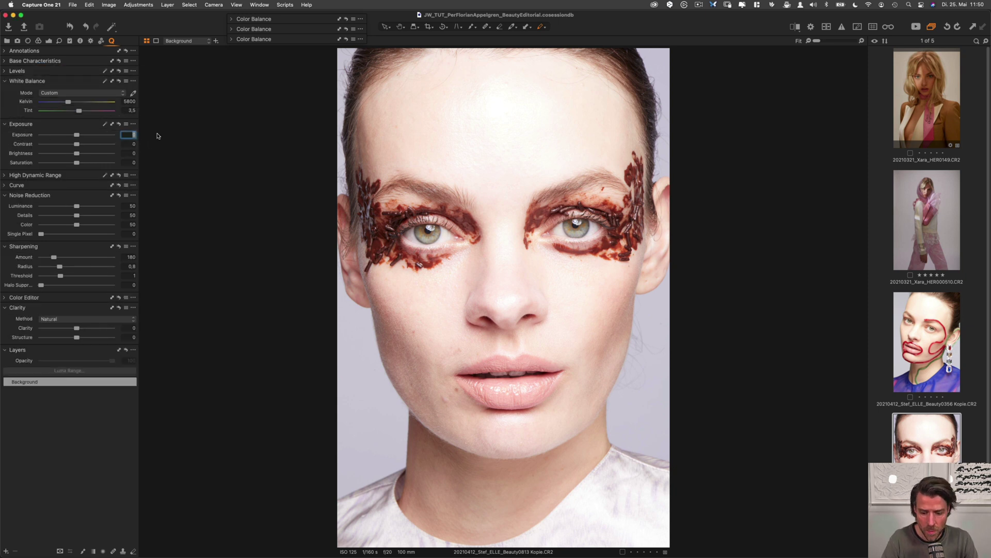
pyautogui.press('BackSpace')
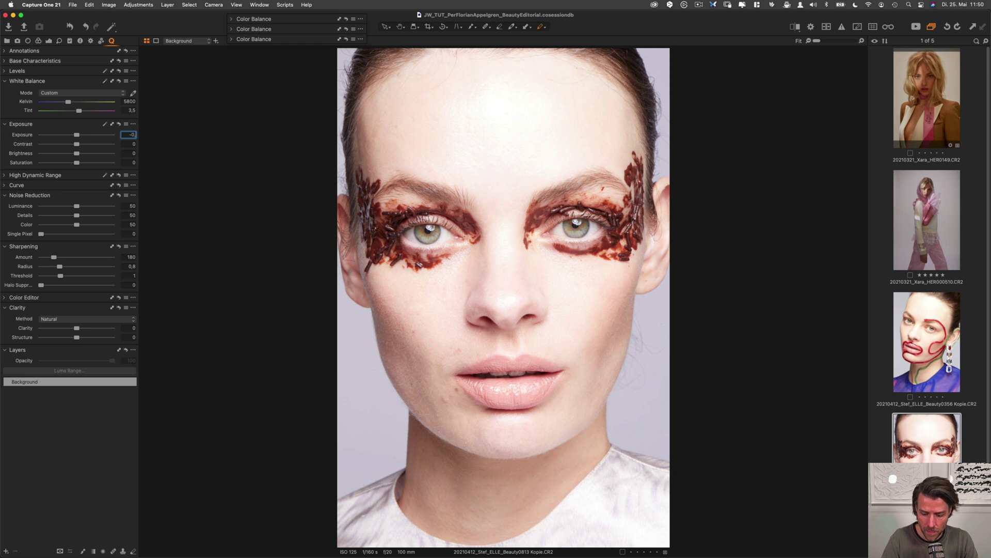
pyautogui.press('Return')
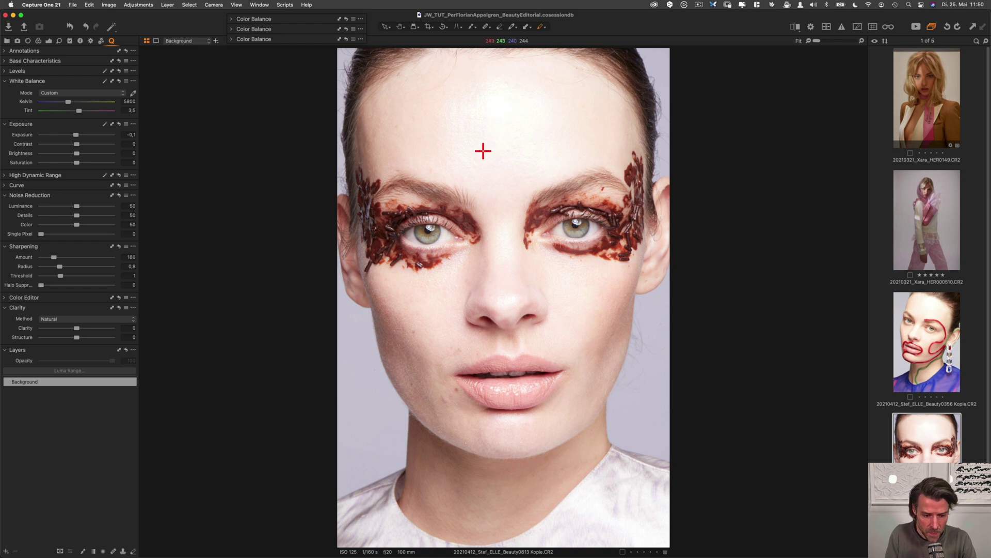
pyautogui.moveTo(76, 134); pyautogui.dragTo(74, 139)
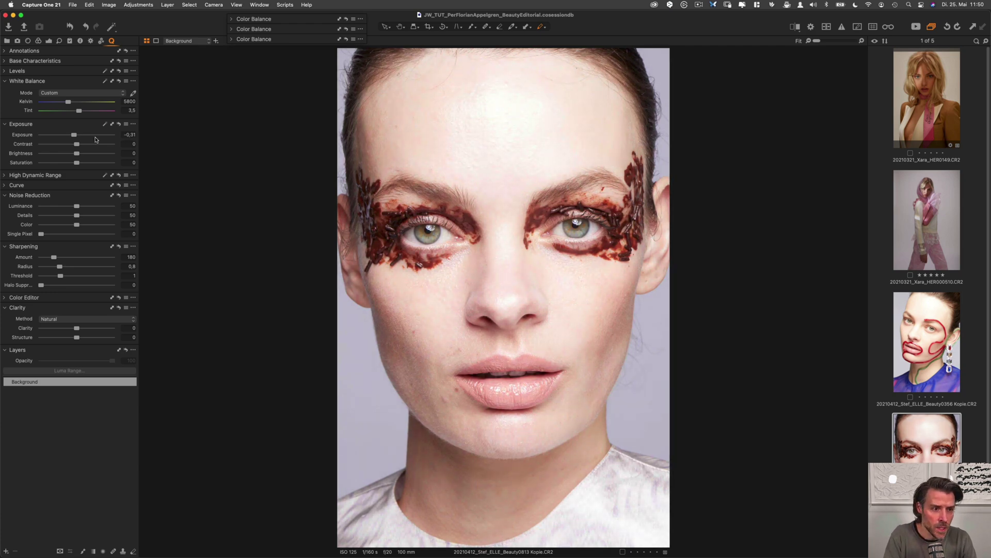
pyautogui.click(129, 134)
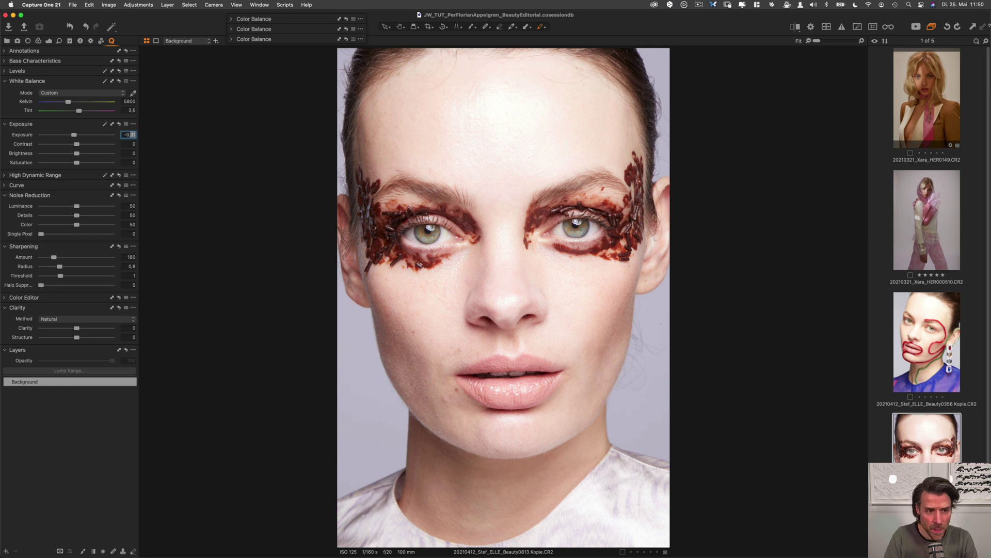
pyautogui.press('BackSpace')
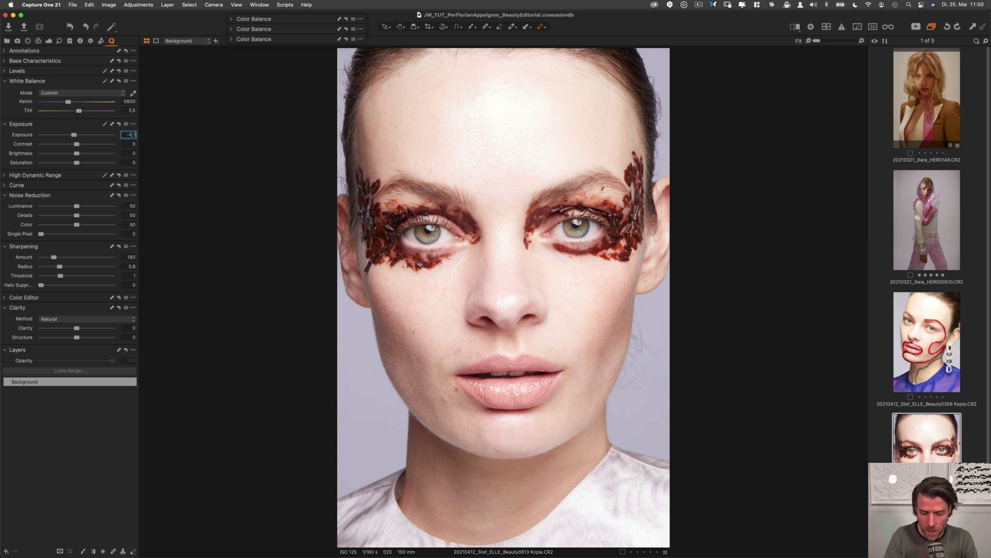
pyautogui.press('Return')
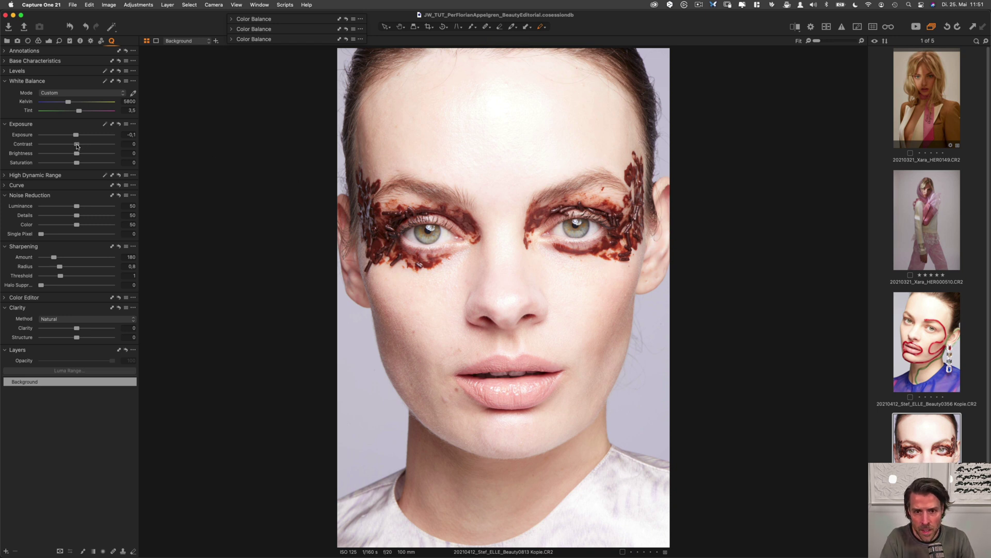
pyautogui.moveTo(76, 146)
pyautogui.mouseDown()
pyautogui.moveTo(41, 146)
pyautogui.moveTo(72, 148)
pyautogui.mouseUp()
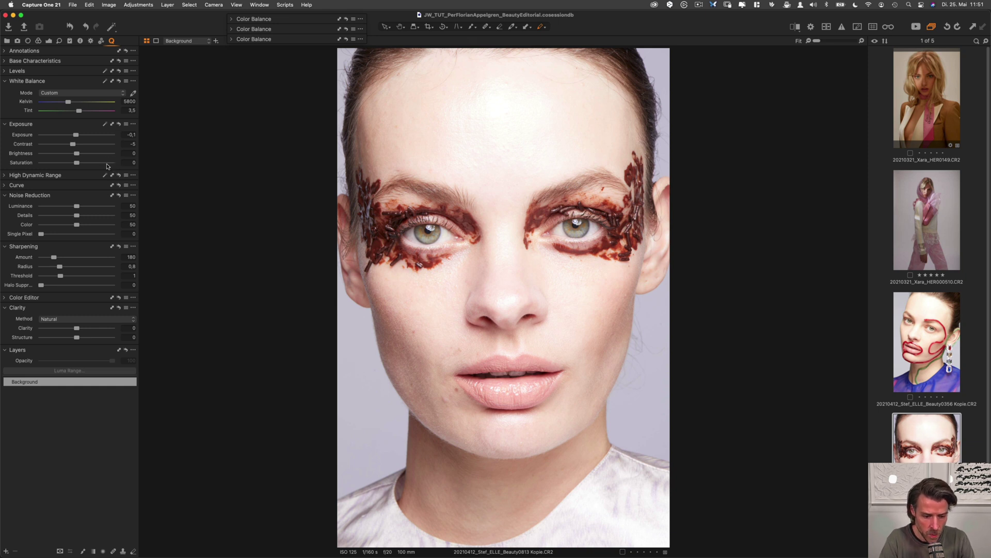
# Step: Set the High Dynamic Range adjustments to highlight -10, shadow 5 and white -10
pyautogui.click(5, 175)
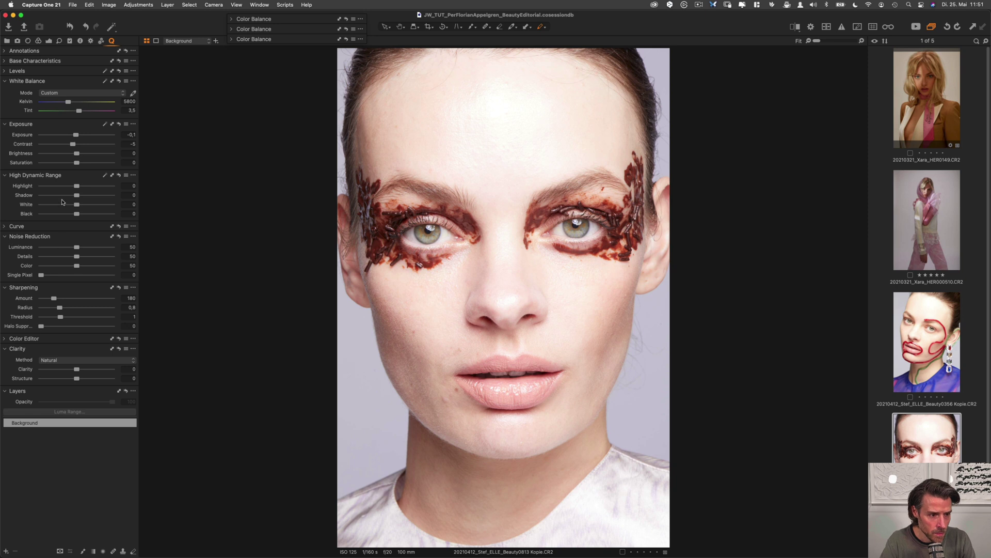
pyautogui.moveTo(77, 188)
pyautogui.mouseDown()
pyautogui.moveTo(65, 189)
pyautogui.moveTo(74, 188)
pyautogui.mouseUp()
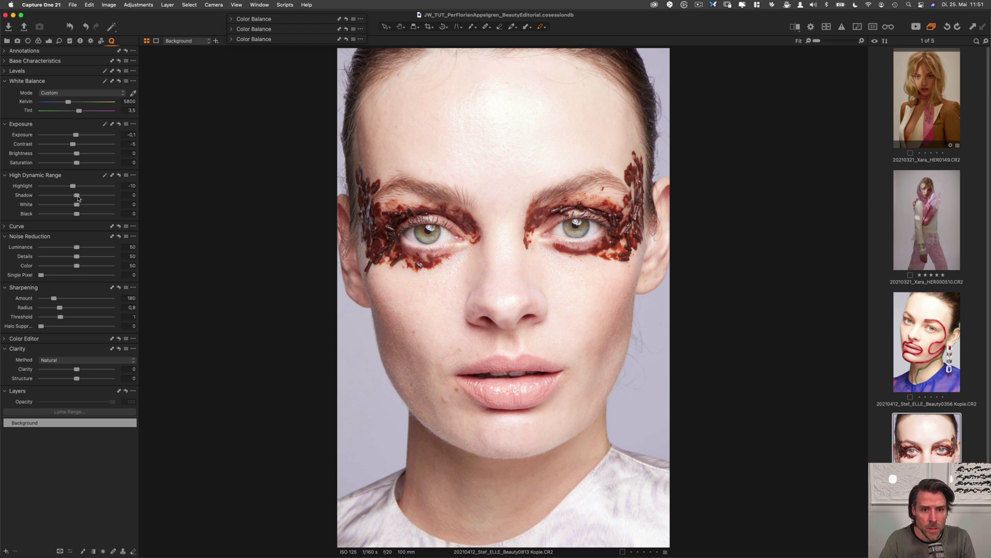
pyautogui.moveTo(77, 198); pyautogui.dragTo(83, 199)
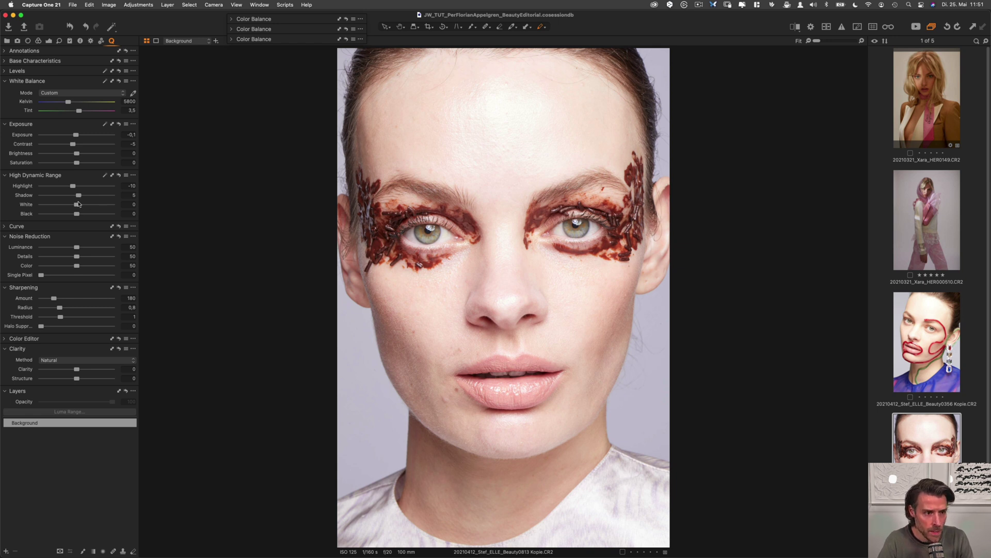
pyautogui.moveTo(79, 207); pyautogui.dragTo(78, 207)
pyautogui.moveTo(72, 205); pyautogui.dragTo(72, 204)
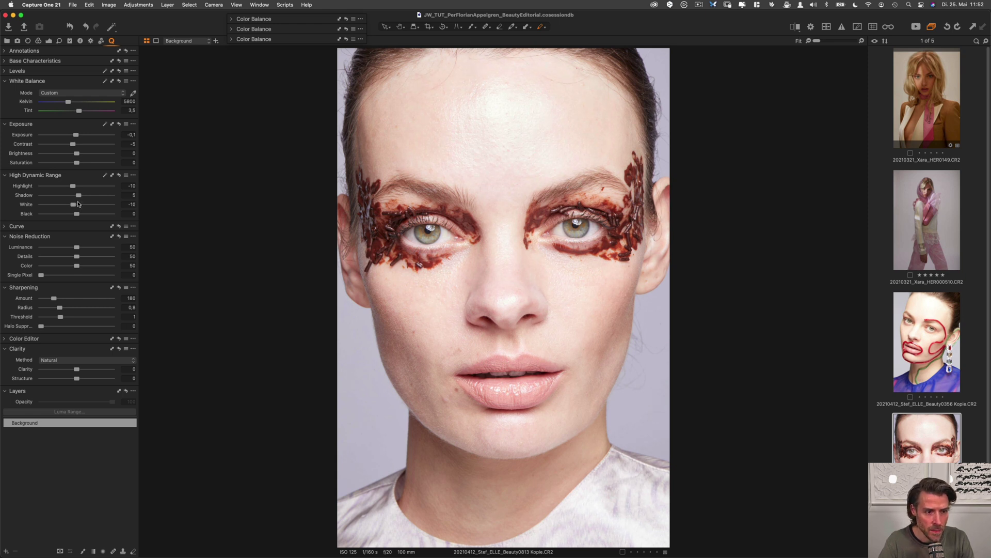
# Step: Compare the portrait with and without the High Dynamic Range adjustments by temporarily resetting them
pyautogui.keyDown('alt'); pyautogui.click(119, 175); pyautogui.keyUp('alt')
pyautogui.keyDown('alt'); pyautogui.click(119, 175); pyautogui.keyUp('alt')
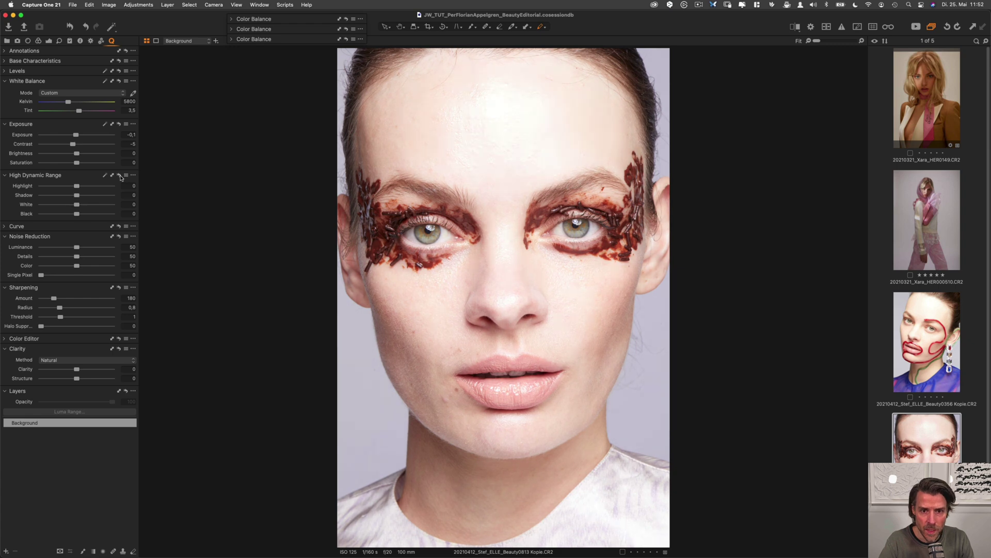
pyautogui.keyDown('alt'); pyautogui.click(119, 175); pyautogui.keyUp('alt')
pyautogui.click(119, 176)
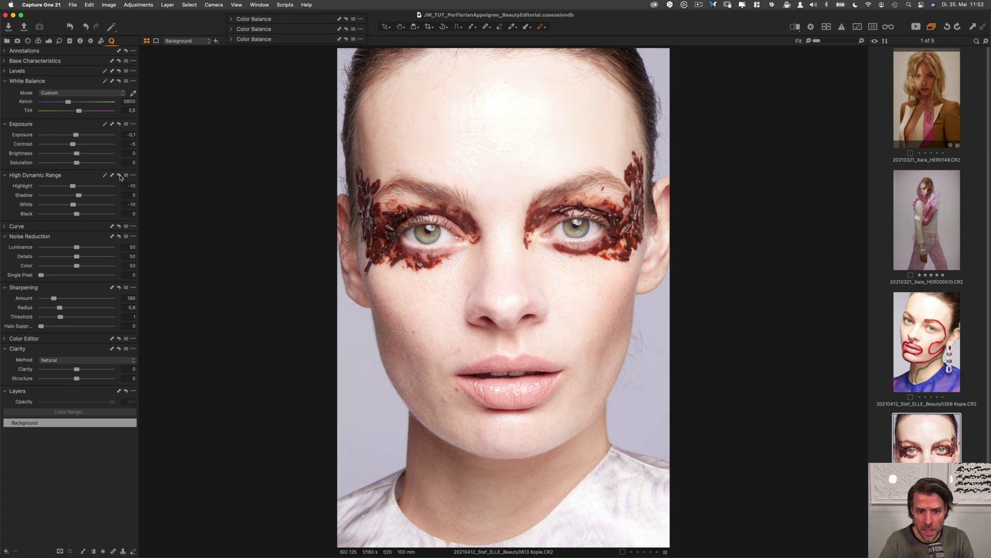
pyautogui.keyDown('alt'); pyautogui.click(119, 176); pyautogui.keyUp('alt')
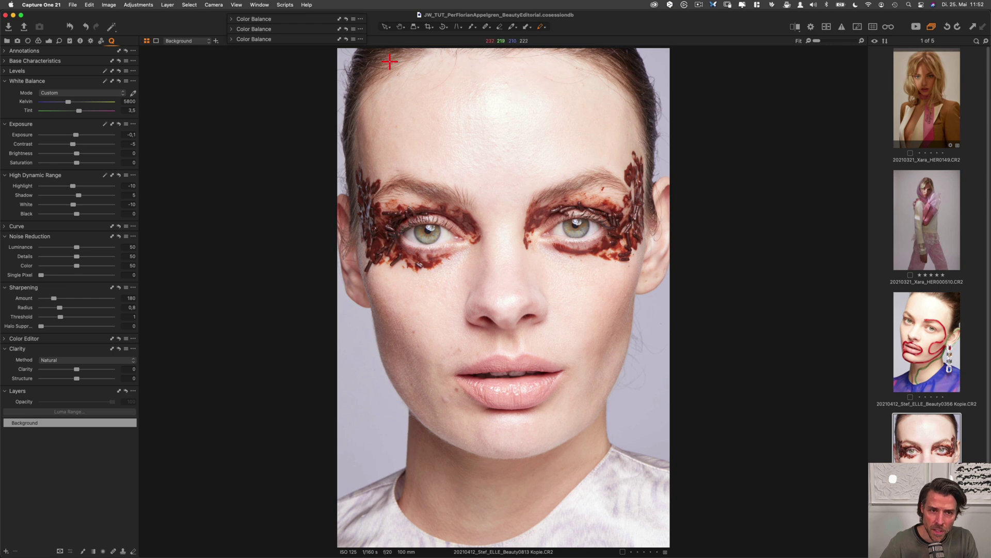
# Step: Examine the skin texture on the forehead and below the eye at 100% zoom
pyautogui.click(400, 27)
pyautogui.click(484, 128)
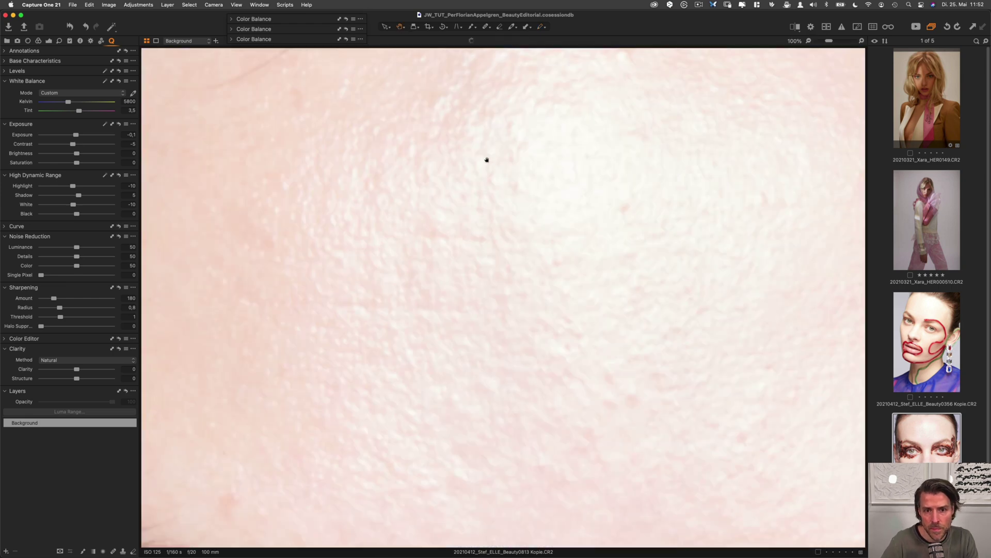
pyautogui.moveTo(463, 257); pyautogui.dragTo(509, 98)
pyautogui.press('super+minus')
pyautogui.press('super+minus')
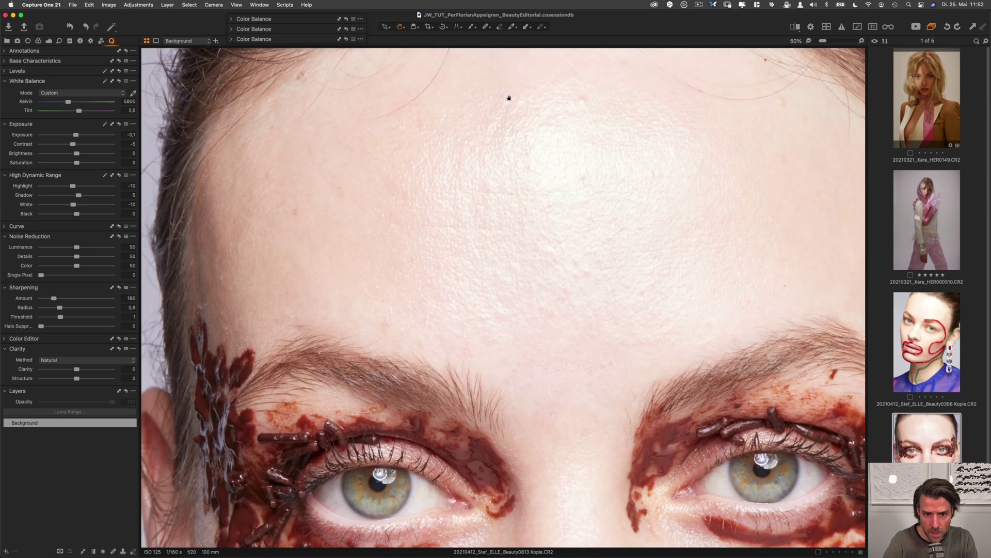
pyautogui.moveTo(378, 291); pyautogui.dragTo(380, 235)
pyautogui.click(397, 322)
pyautogui.moveTo(397, 321); pyautogui.dragTo(505, 195)
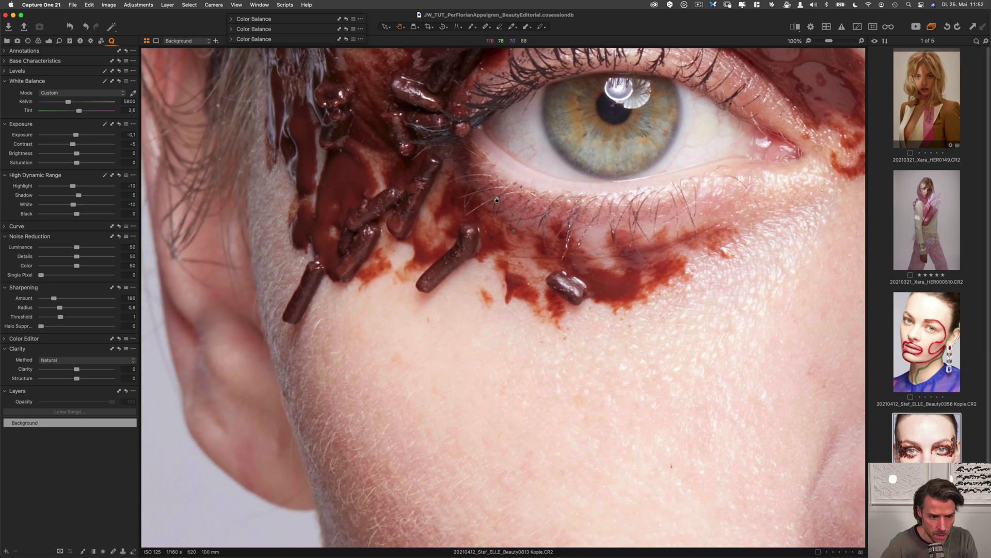
# Step: Set the luminance noise reduction to 5 and the color noise reduction to 20, and check the skin around the eye
pyautogui.click(129, 247)
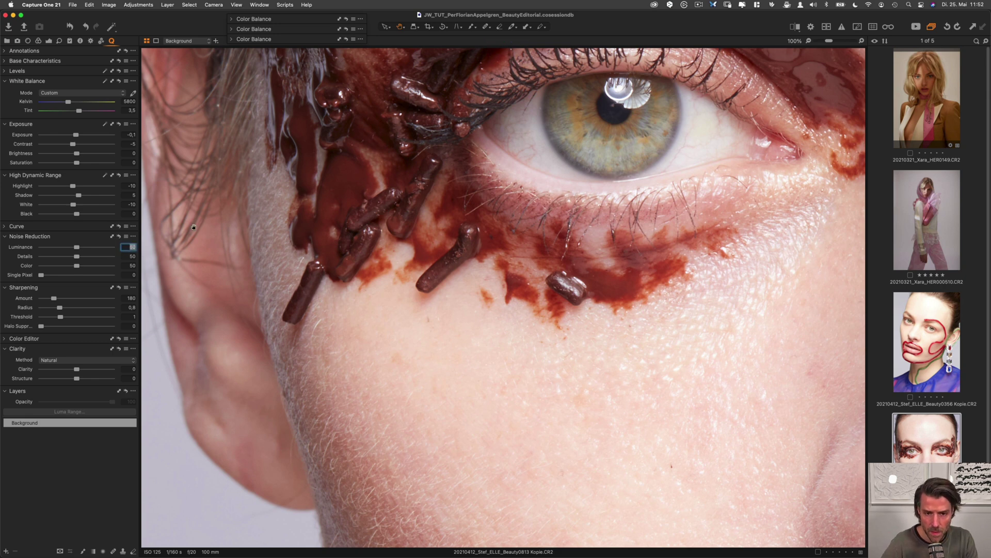
pyautogui.write('5')
pyautogui.press('Tab')
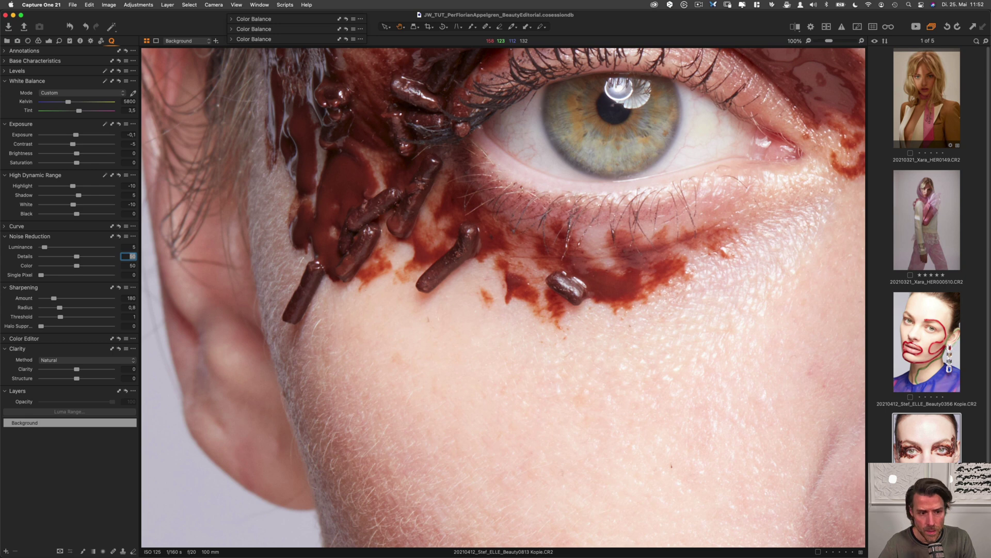
pyautogui.press('Tab')
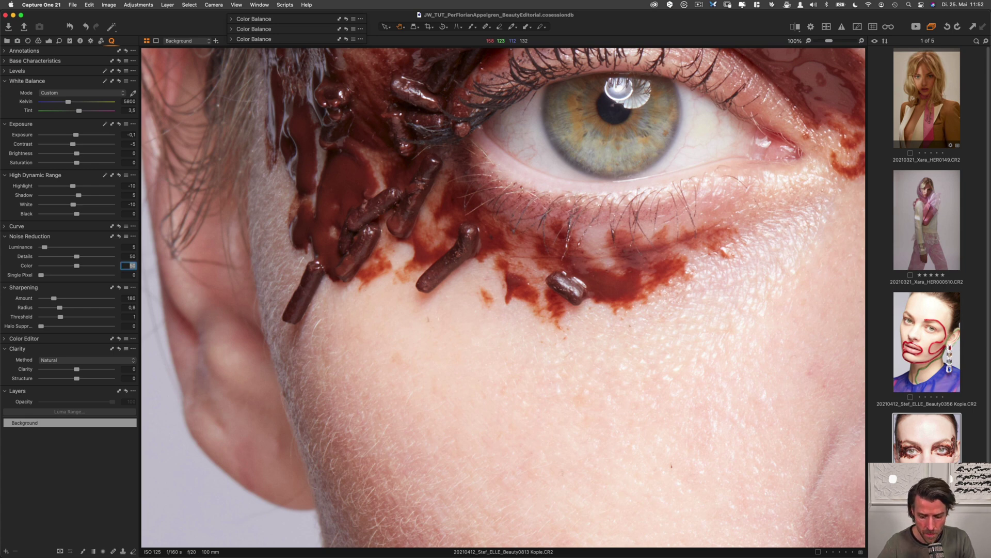
pyautogui.press('Return')
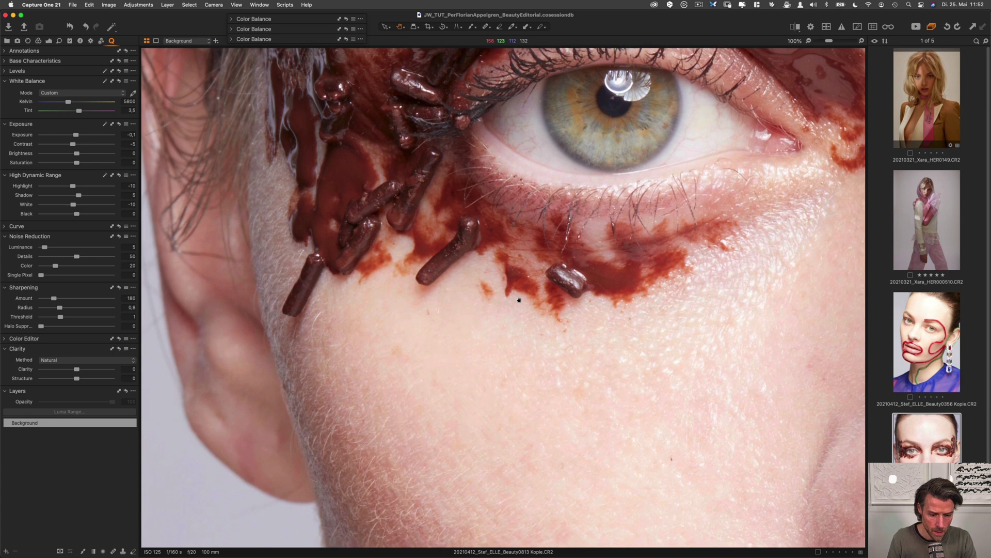
pyautogui.scroll(5, 586, 247)
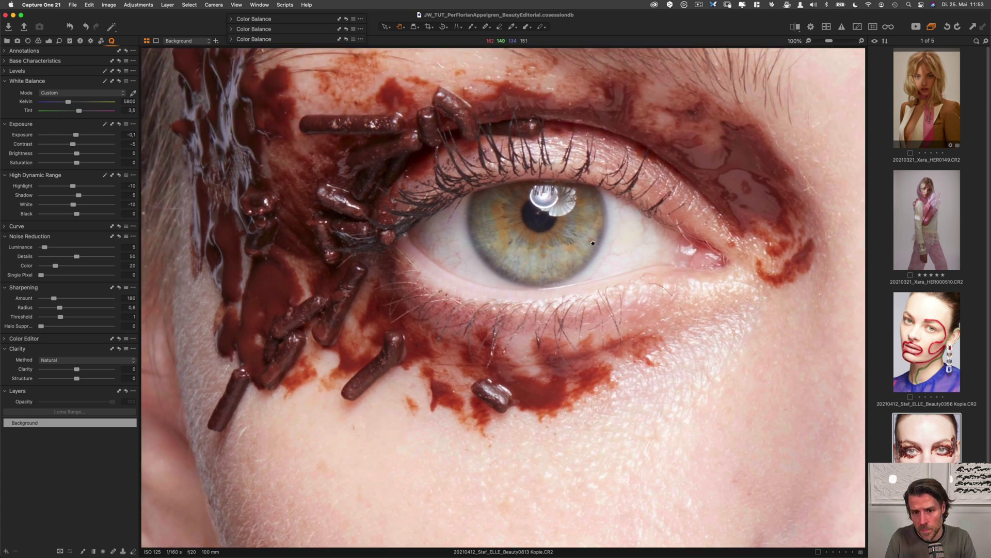
pyautogui.hscroll(-5, 592, 243)
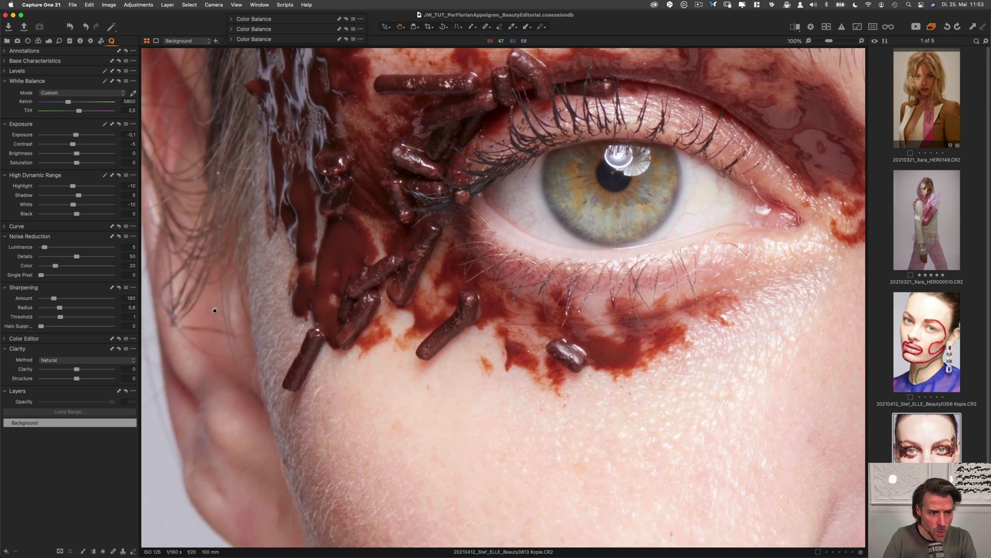
# Step: Lower the color noise reduction further to 10
pyautogui.click(130, 265)
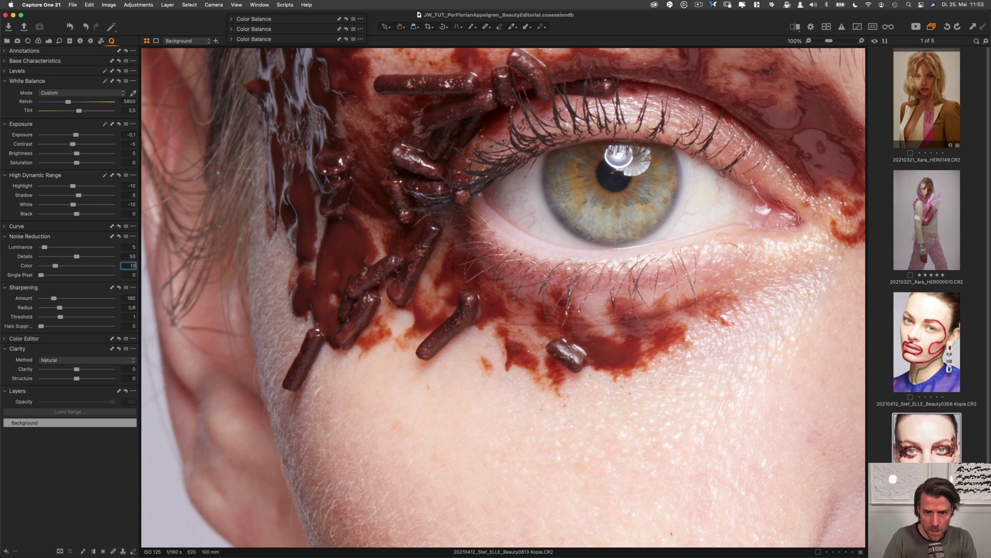
pyautogui.write('10')
pyautogui.press('Return')
# Step: Compare the cheek's skin texture with and without the noise reduction adjustments by temporarily resetting them
pyautogui.scroll(-10, 447, 386)
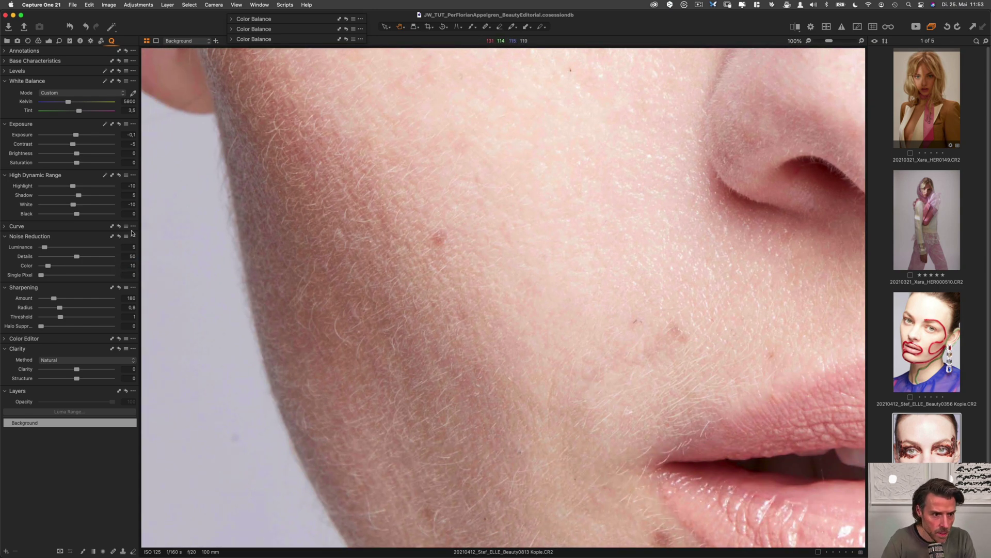
pyautogui.click(120, 236)
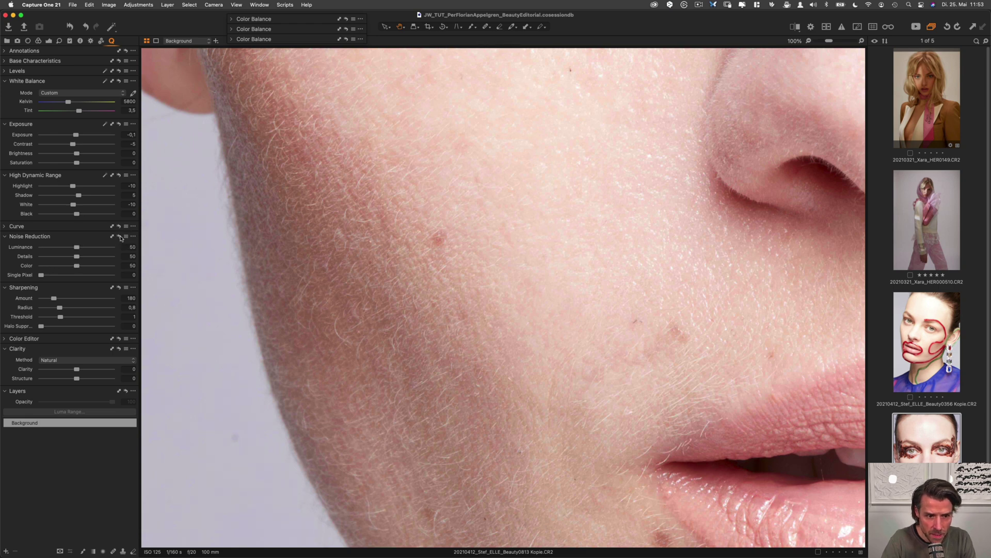
pyautogui.click(119, 237)
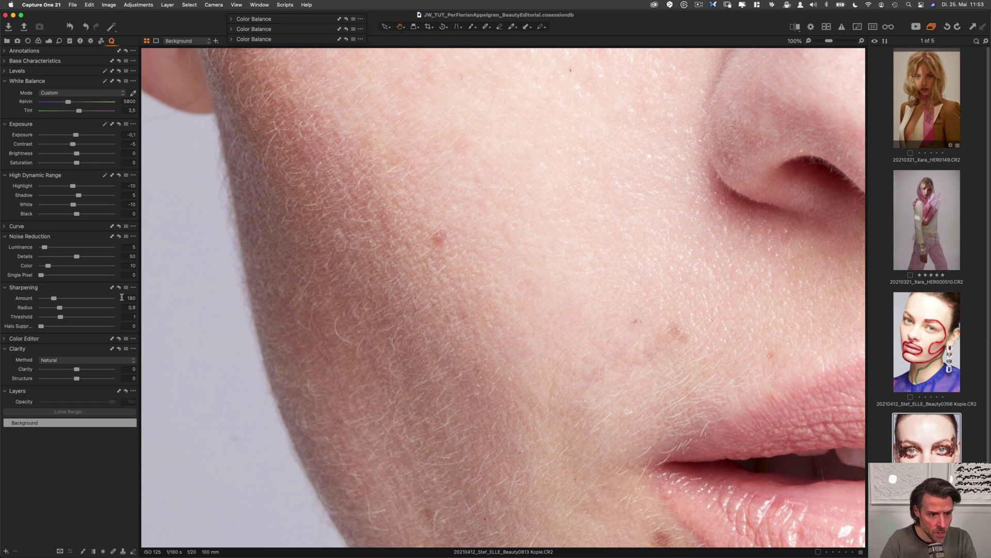
# Step: Try the portrait without sharpening by setting the sharpening amount to 0 while viewing the eyebrow and eye
pyautogui.moveTo(449, 186); pyautogui.dragTo(385, 340)
pyautogui.scroll(10, 386, 340)
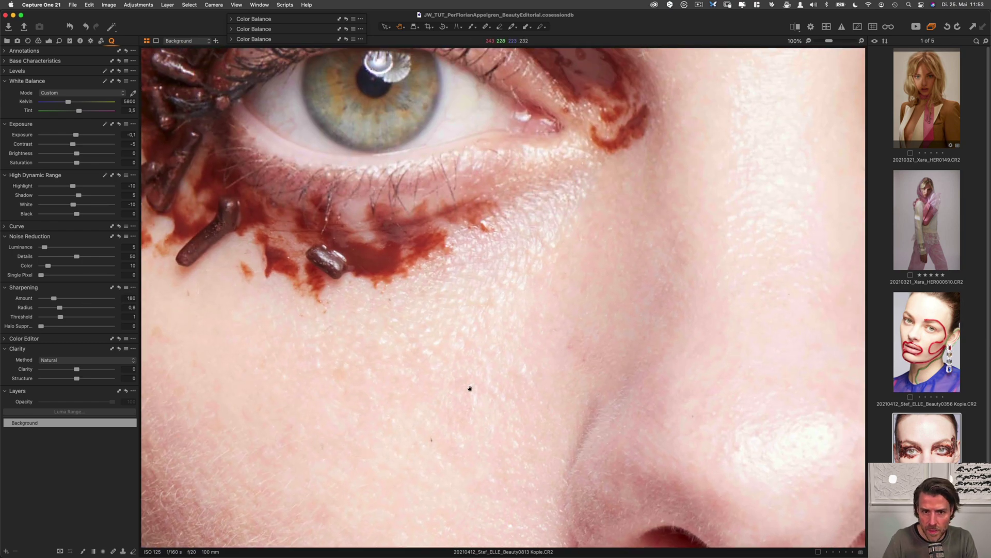
pyautogui.scroll(5, 551, 238)
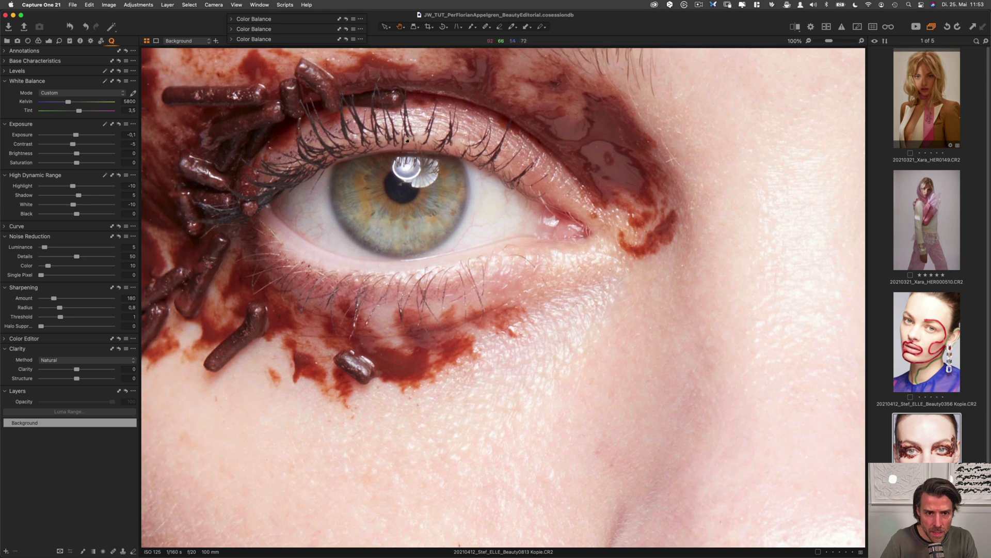
pyautogui.scroll(5, 459, 210)
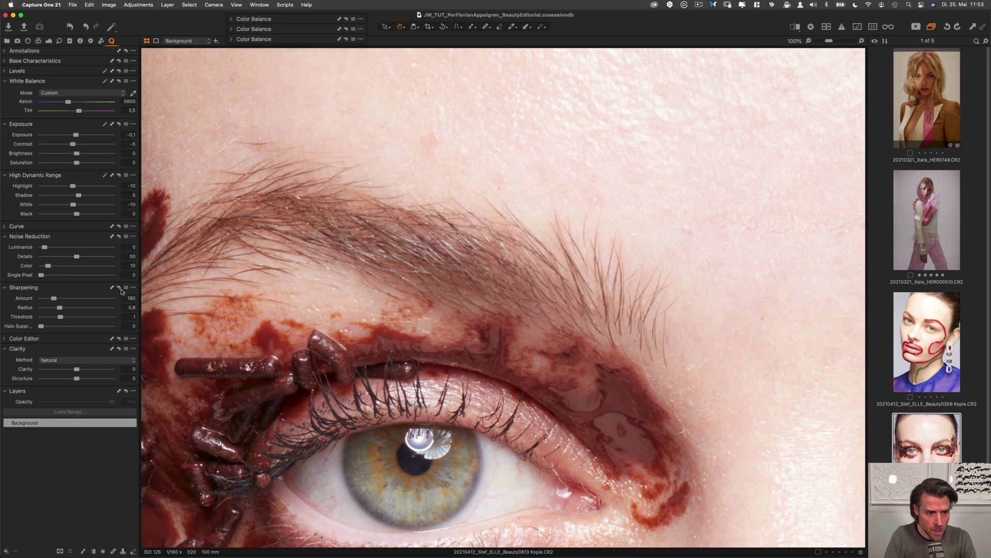
pyautogui.click(130, 298)
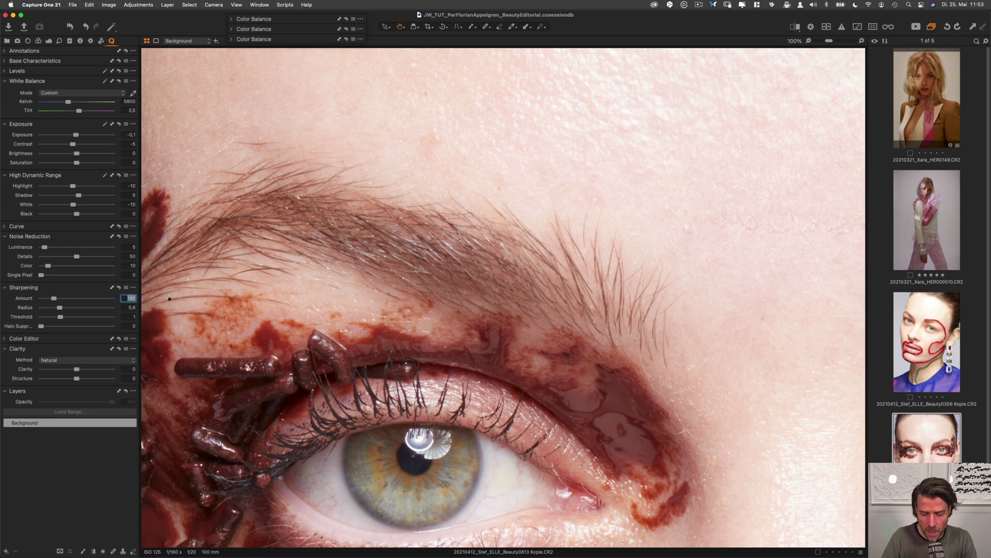
pyautogui.write('0')
pyautogui.press('Return')
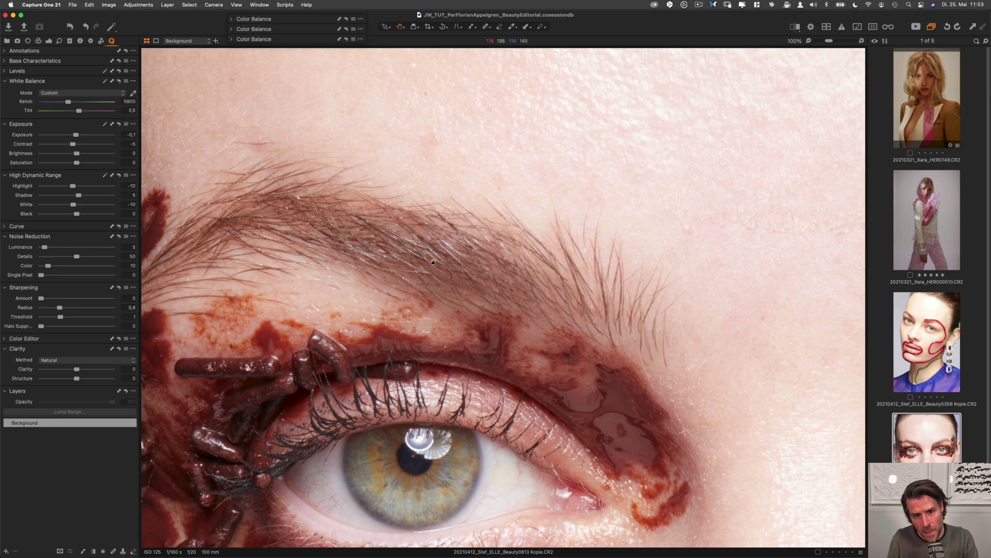
# Step: Examine the eyebrow, eye, cheeks, lips, chin and forehead at 100% zoom with the sharpening amount at 0
pyautogui.moveTo(455, 284); pyautogui.dragTo(462, 254)
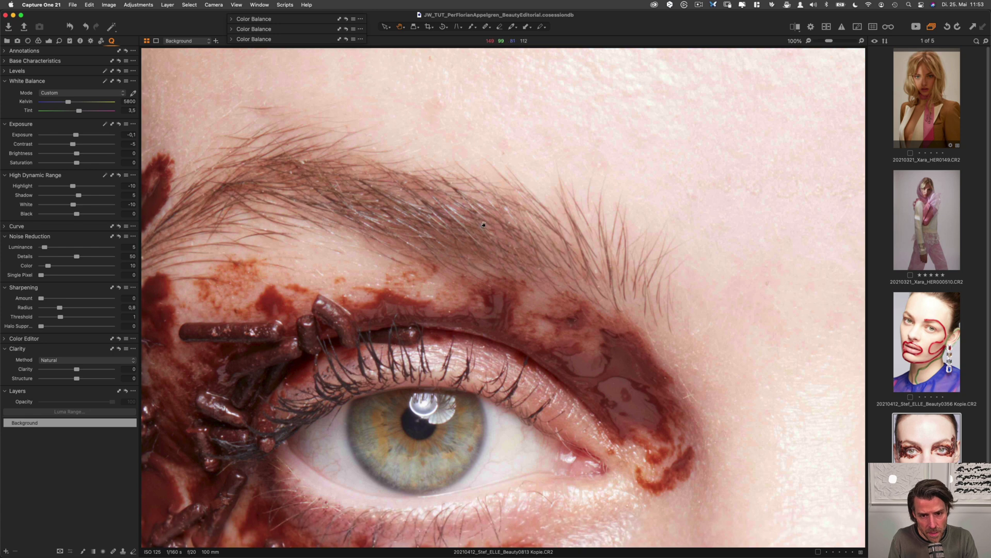
pyautogui.moveTo(523, 300); pyautogui.dragTo(531, 264)
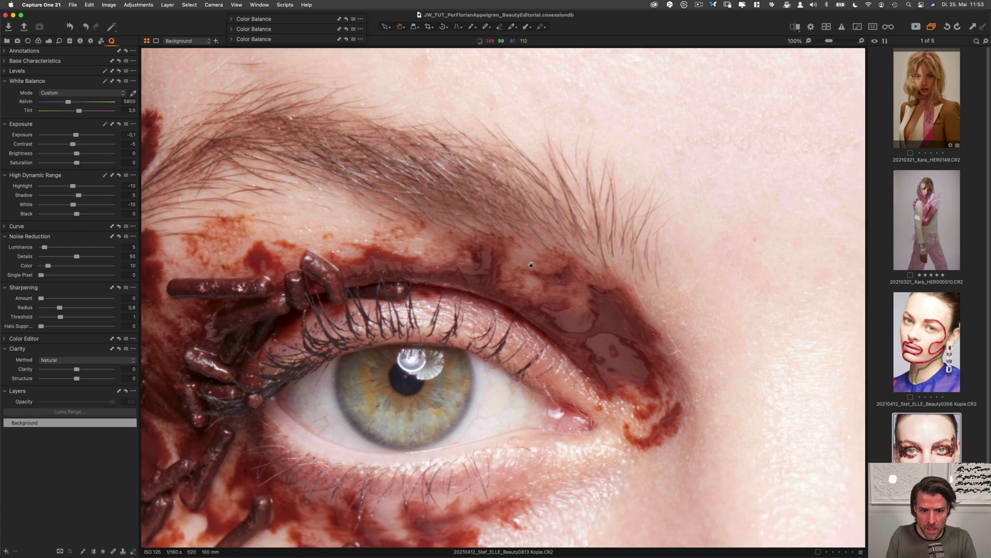
pyautogui.scroll(-5, 534, 307)
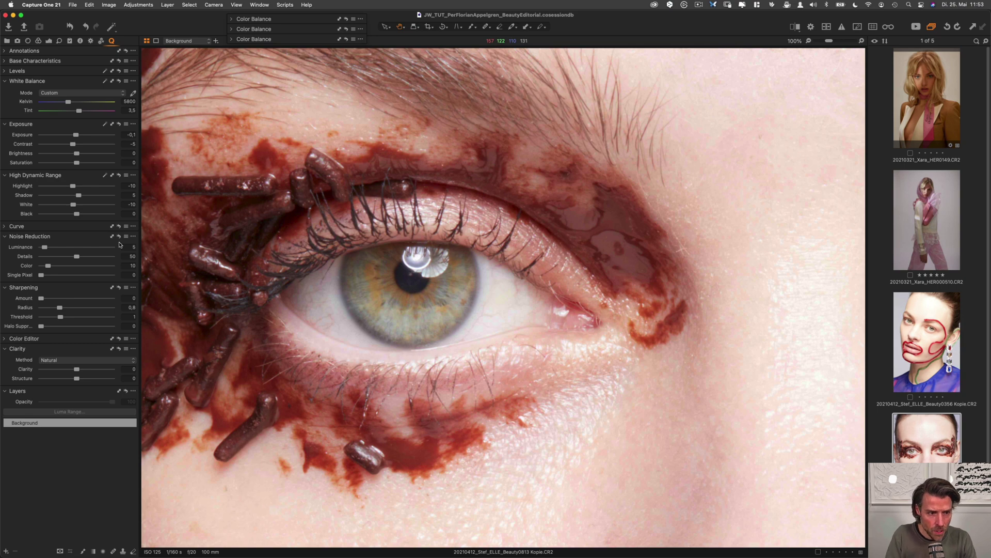
pyautogui.scroll(-15, 410, 201)
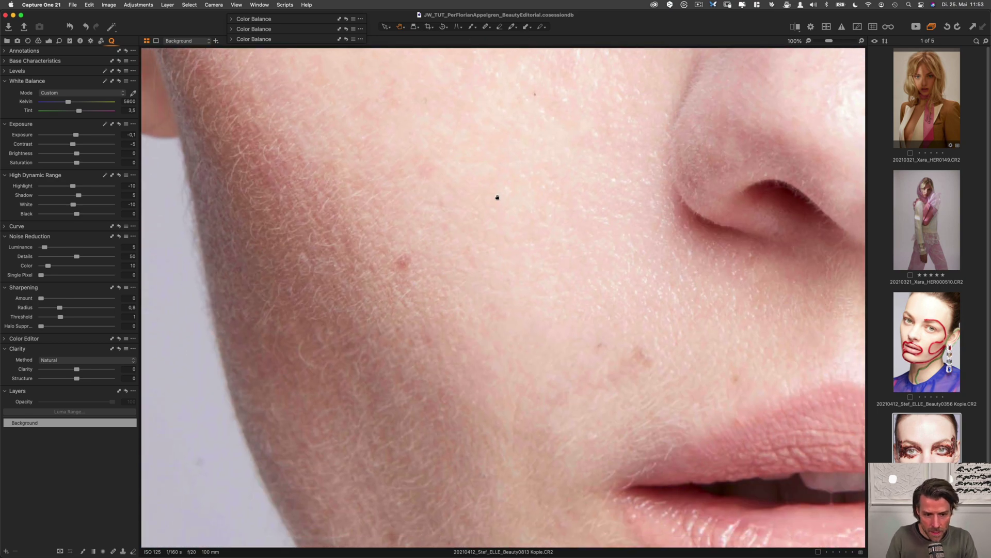
pyautogui.scroll(-5, 520, 305)
pyautogui.hscroll(4, 520, 305)
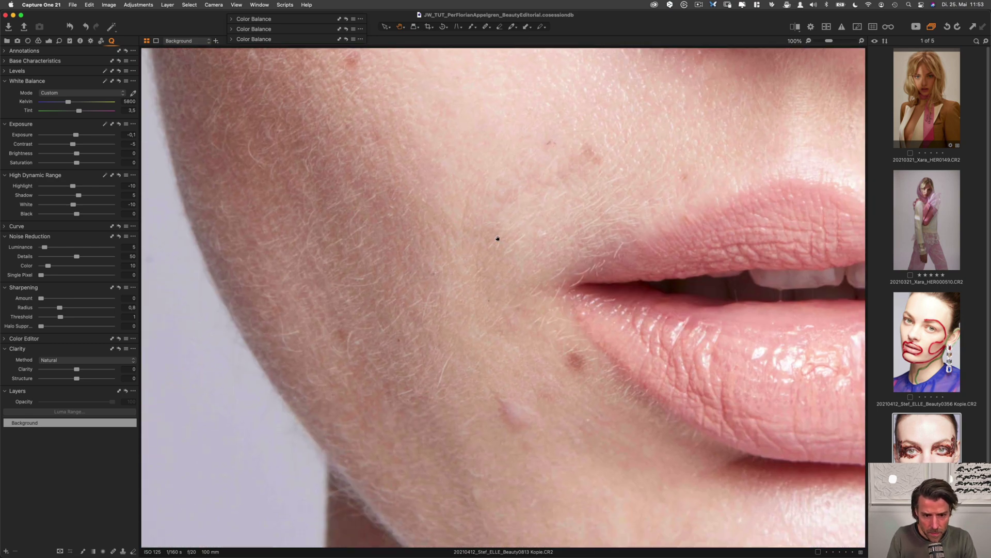
pyautogui.scroll(-2, 497, 239)
pyautogui.hscroll(2, 498, 239)
pyautogui.scroll(-2, 537, 306)
pyautogui.hscroll(2, 538, 306)
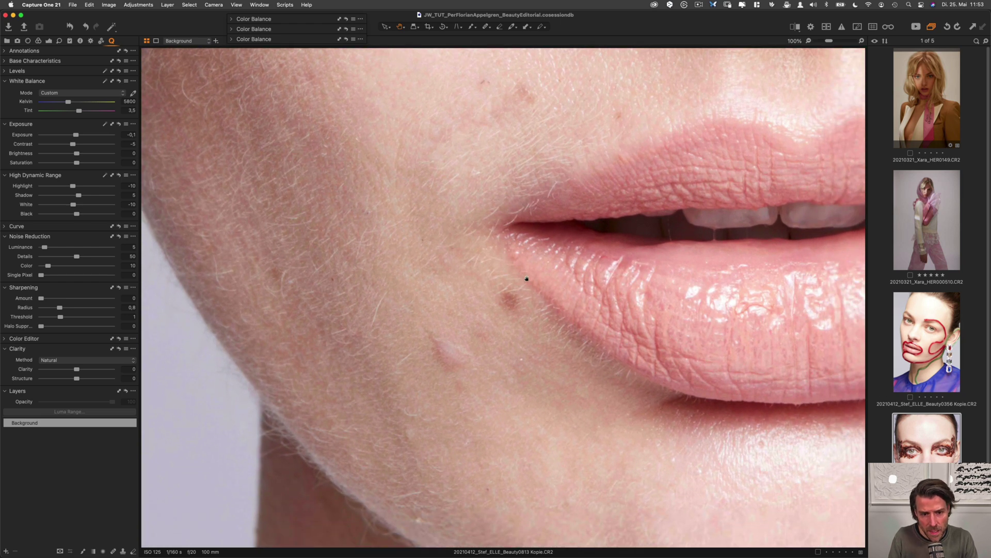
pyautogui.moveTo(524, 342); pyautogui.dragTo(531, 294)
pyautogui.scroll(-3, 622, 370)
pyautogui.hscroll(8, 622, 370)
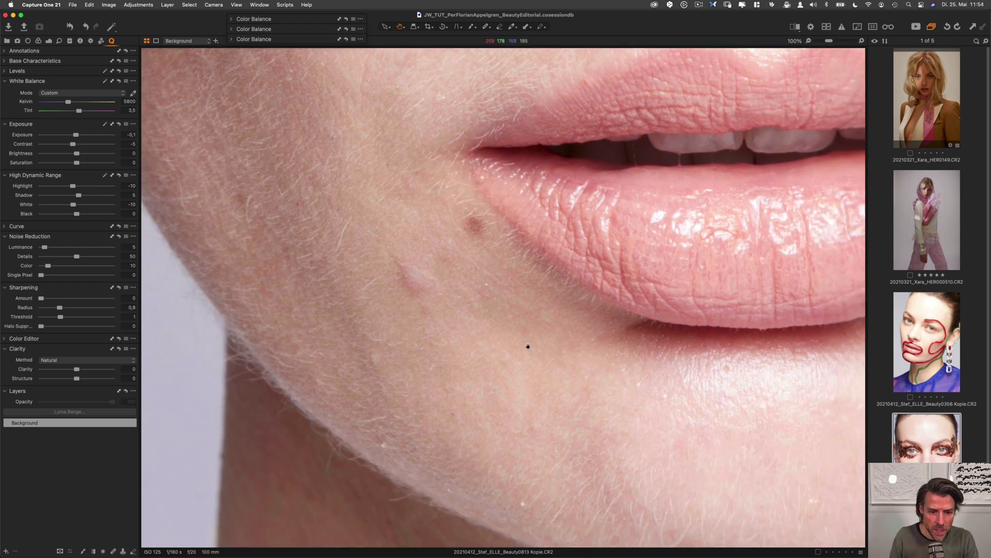
pyautogui.scroll(5, 641, 325)
pyautogui.hscroll(5, 640, 325)
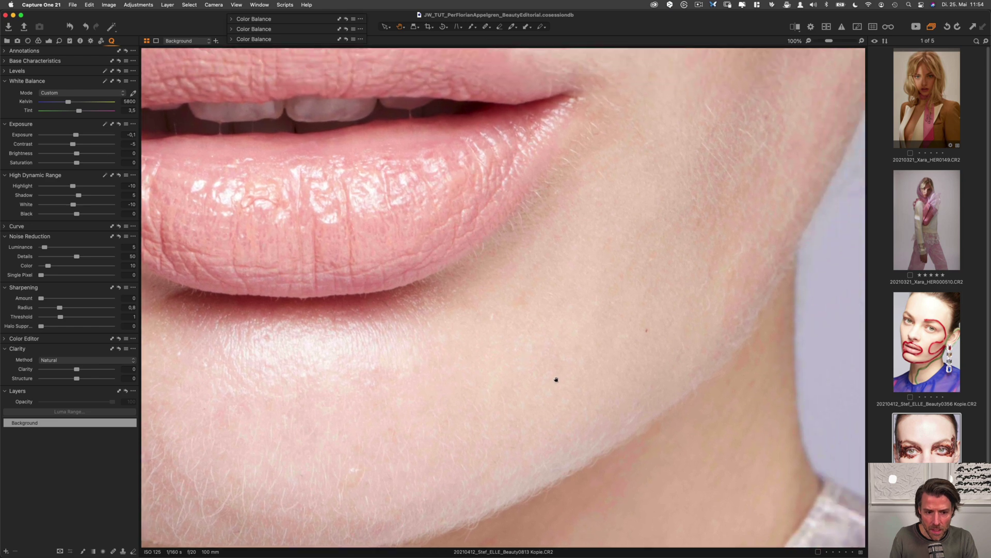
pyautogui.scroll(5, 601, 390)
pyautogui.hscroll(-10, 601, 390)
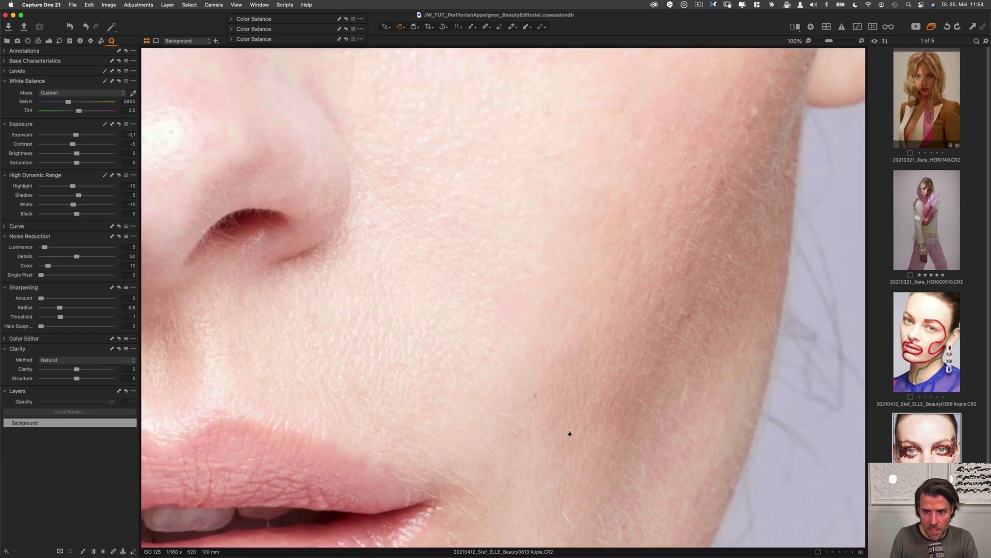
pyautogui.scroll(-4, 459, 391)
pyautogui.hscroll(-10, 460, 390)
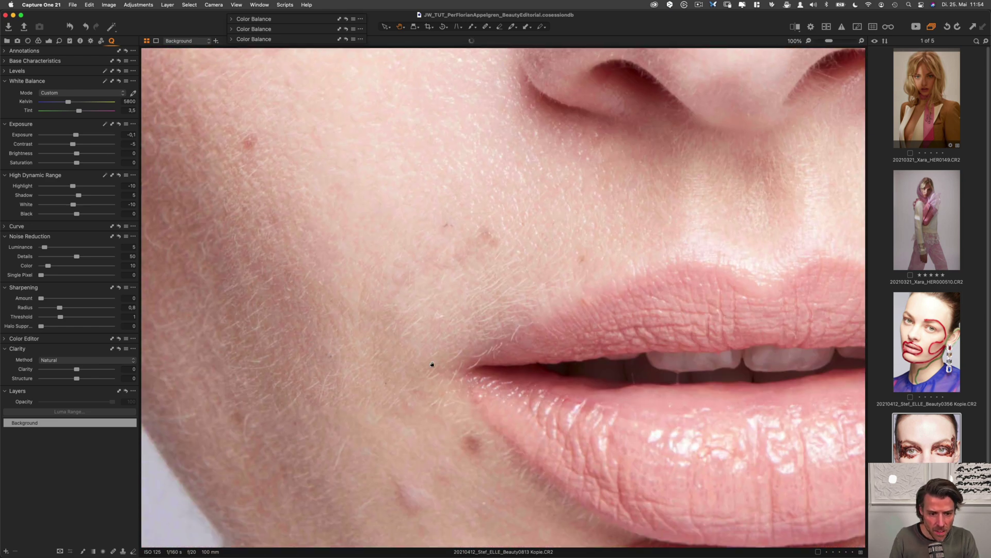
pyautogui.scroll(7, 447, 254)
pyautogui.scroll(2, 438, 274)
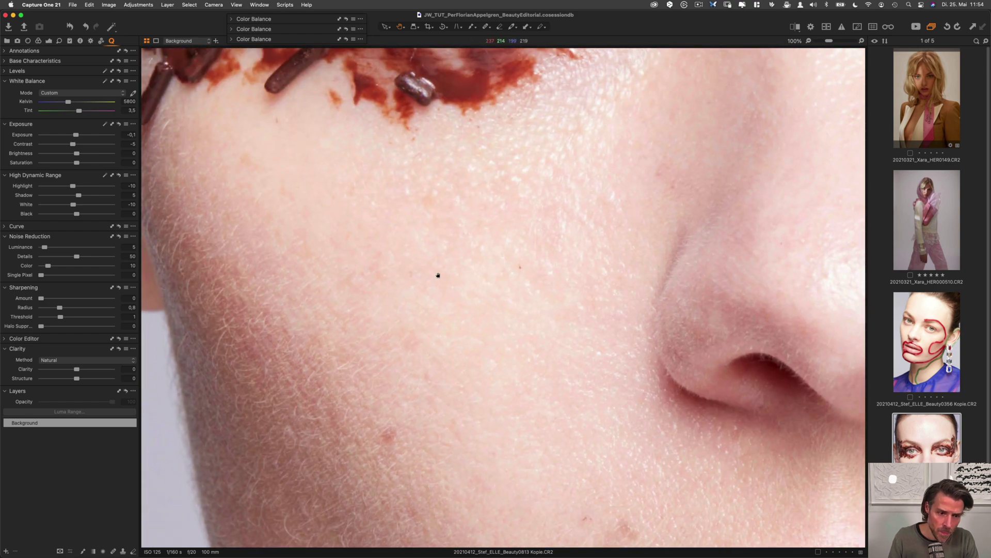
pyautogui.scroll(-3, 445, 332)
pyautogui.scroll(8, 460, 279)
pyautogui.scroll(10, 431, 301)
pyautogui.hscroll(-3, 432, 301)
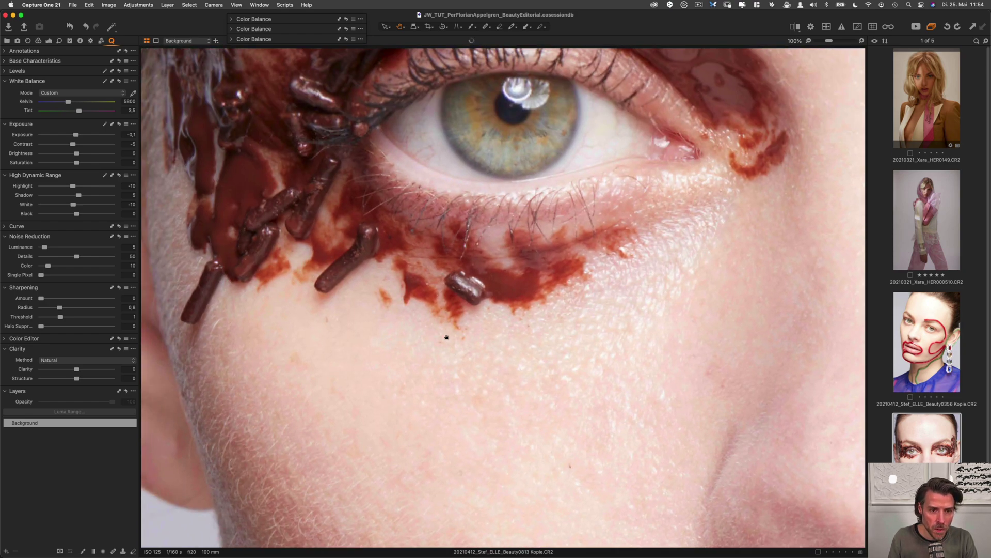
pyautogui.scroll(15, 430, 309)
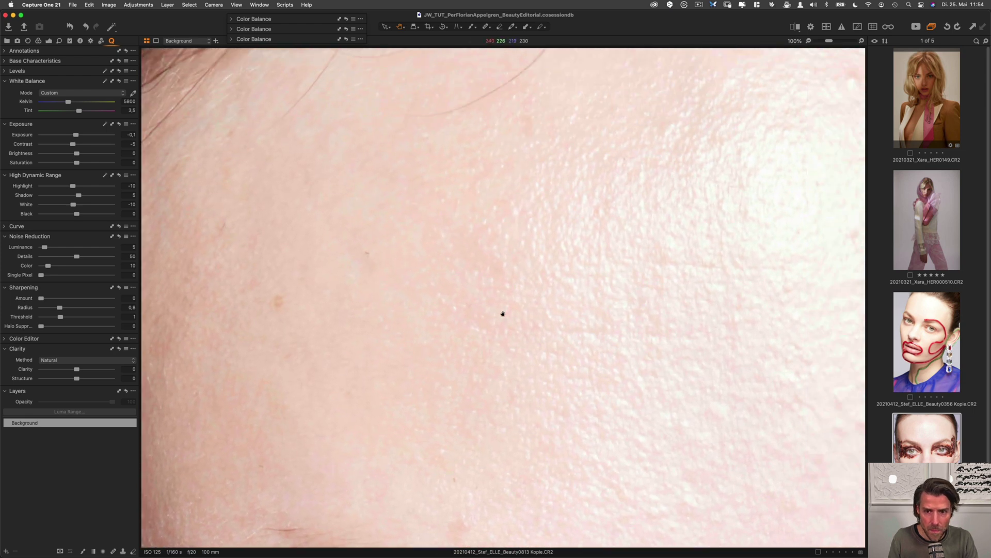
# Step: Set the sharpening amount back to 180
pyautogui.hscroll(-4, 502, 312)
pyautogui.scroll(-15, 394, 363)
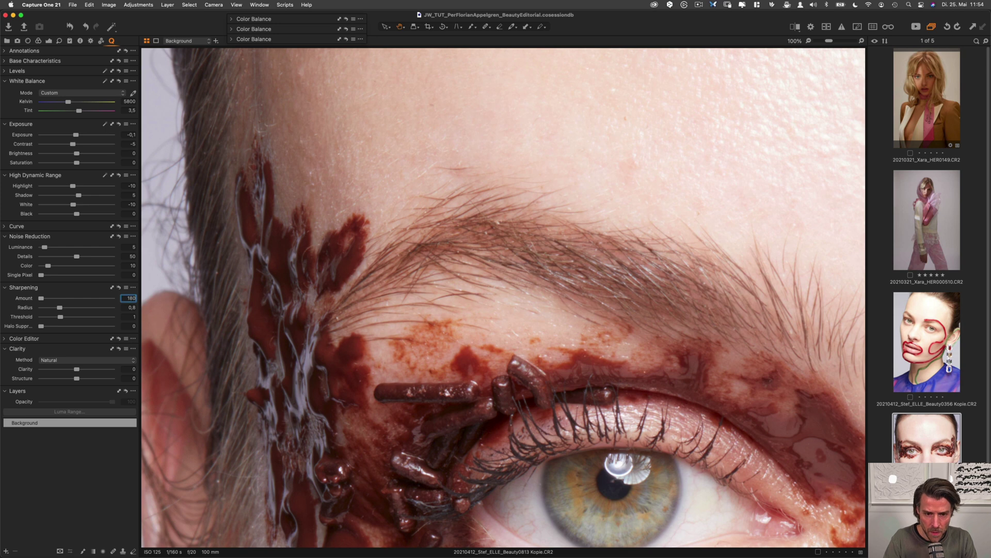
pyautogui.press('Return')
# Step: Examine the lashes, cheeks, lips, chin and nose at 100% zoom with the sharpening amount at 180
pyautogui.scroll(-10, 565, 299)
pyautogui.hscroll(3, 565, 299)
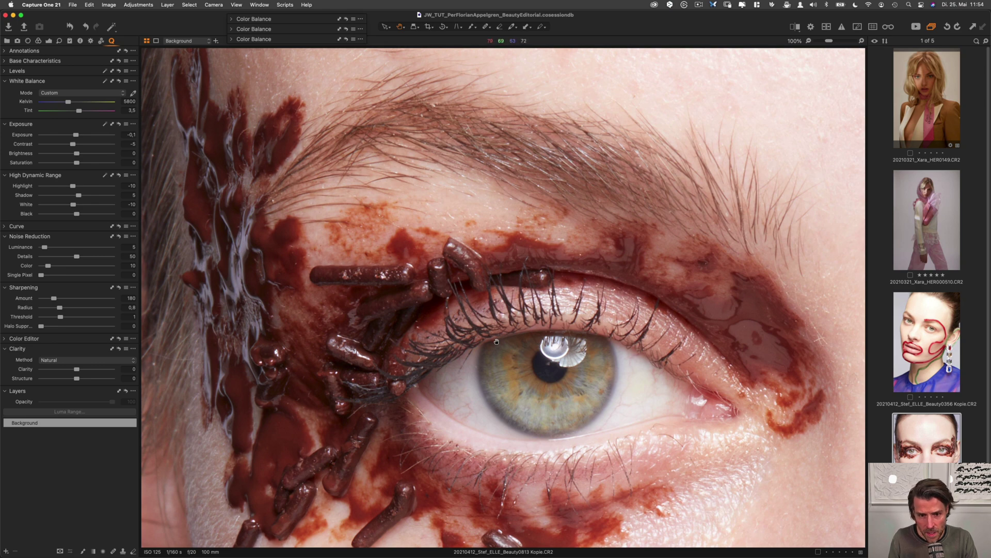
pyautogui.scroll(-10, 487, 400)
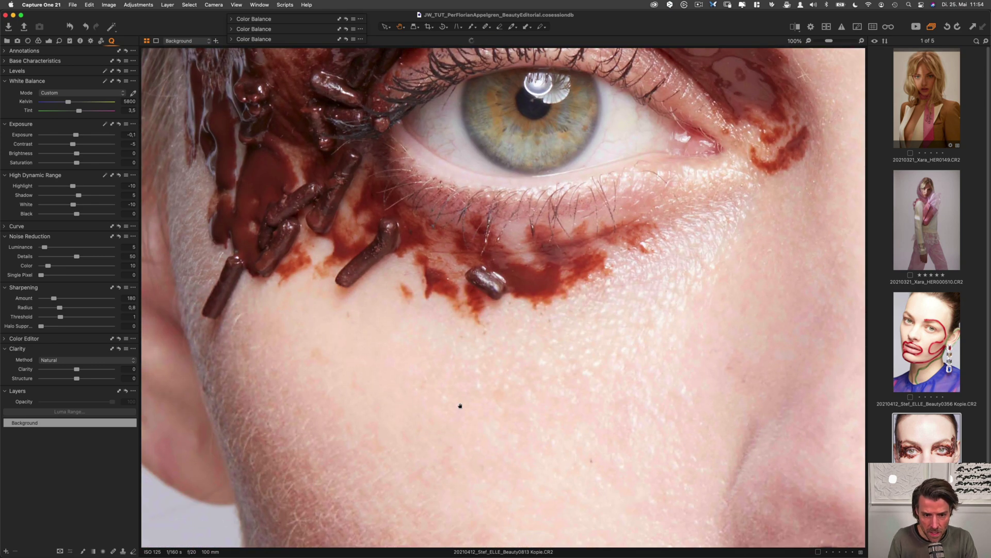
pyautogui.scroll(-5, 465, 382)
pyautogui.scroll(-5, 485, 362)
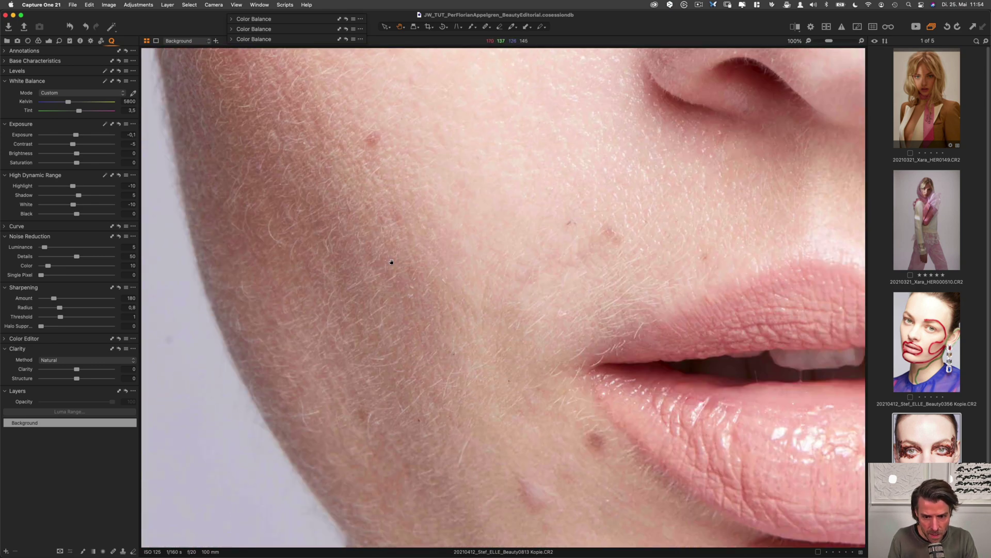
pyautogui.scroll(-5, 499, 345)
pyautogui.scroll(-5, 526, 339)
pyautogui.hscroll(3, 489, 332)
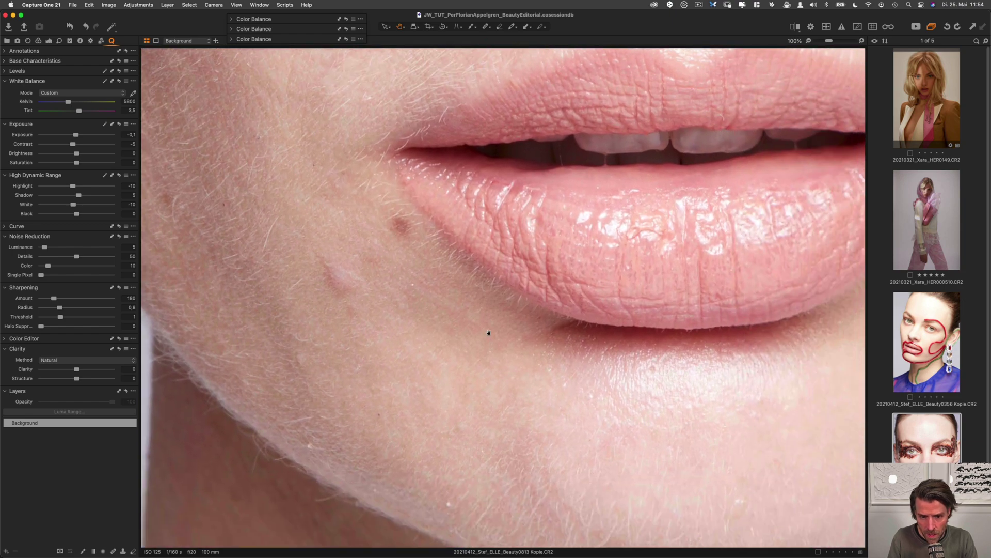
pyautogui.hscroll(3, 487, 267)
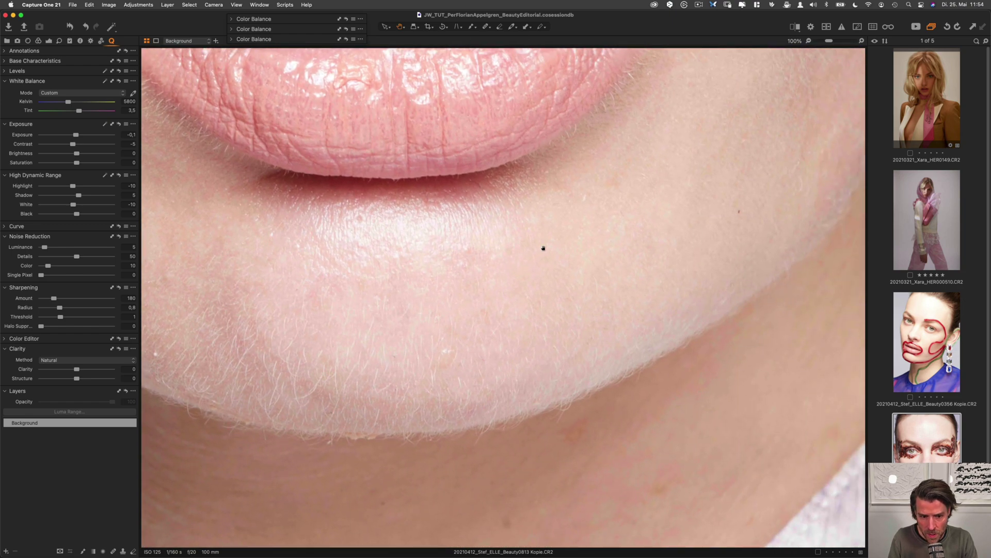
pyautogui.scroll(5, 542, 246)
pyautogui.hscroll(5, 543, 246)
pyautogui.scroll(10, 450, 393)
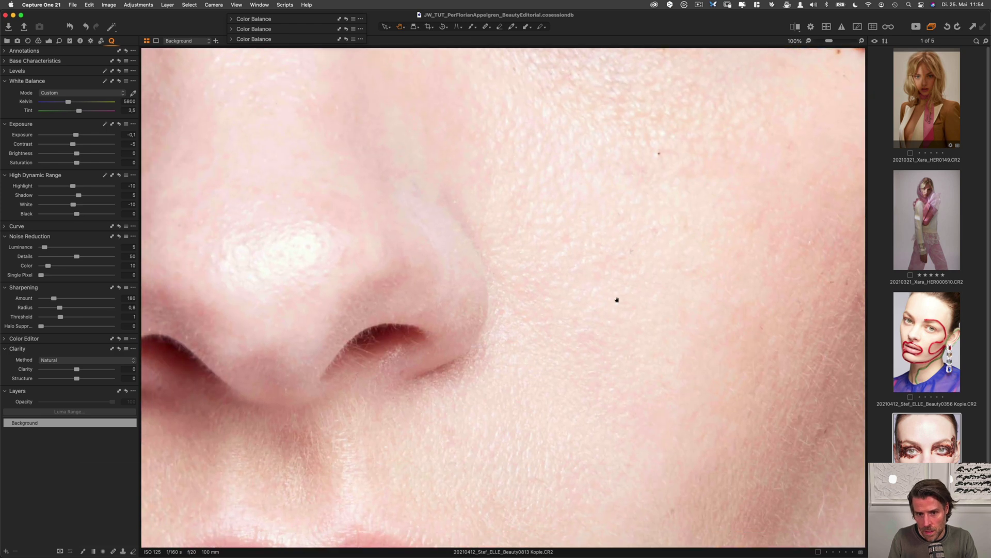
# Step: Set the background's clarity to -15 with the Natural method and compare the full portrait with and without it
pyautogui.press('super+0')
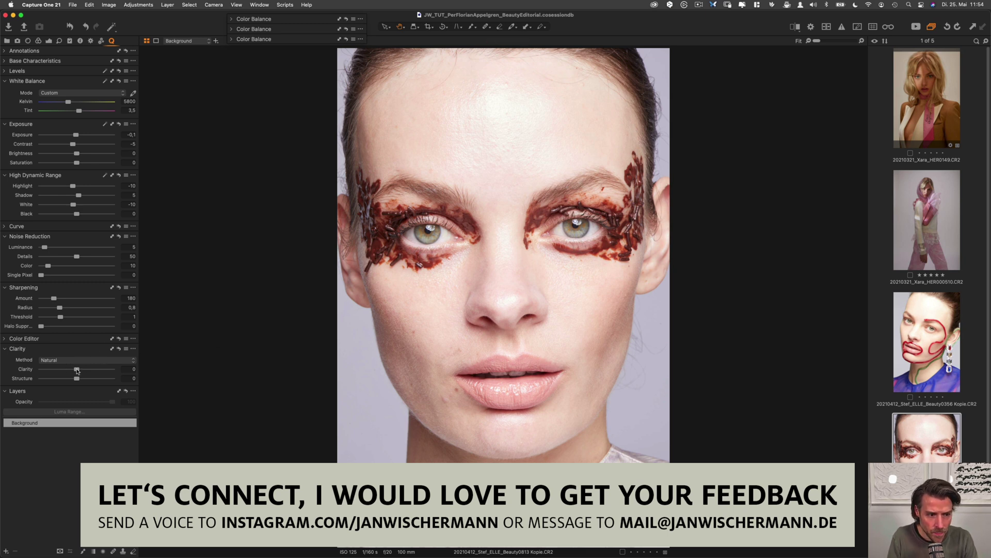
pyautogui.moveTo(78, 370); pyautogui.dragTo(71, 371)
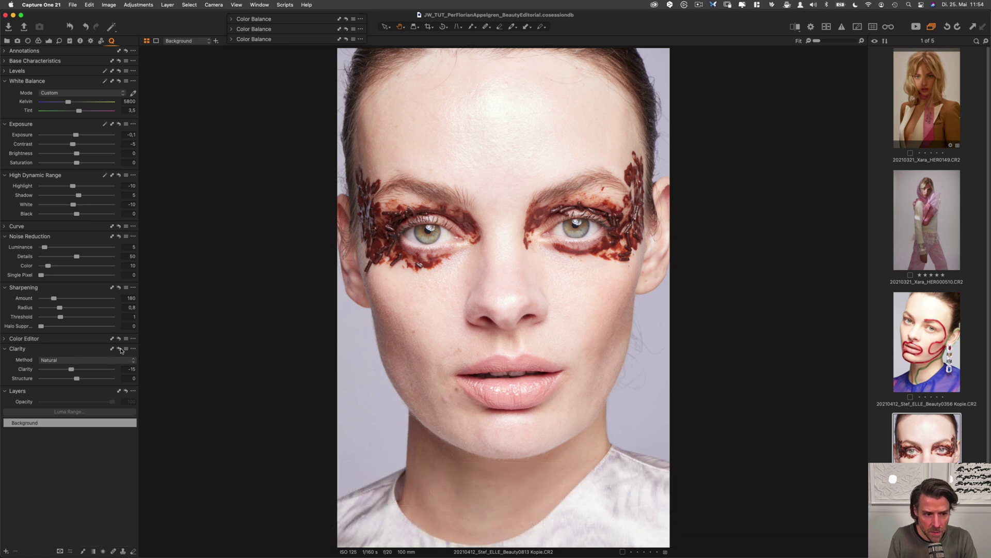
pyautogui.click(118, 349)
pyautogui.click(119, 350)
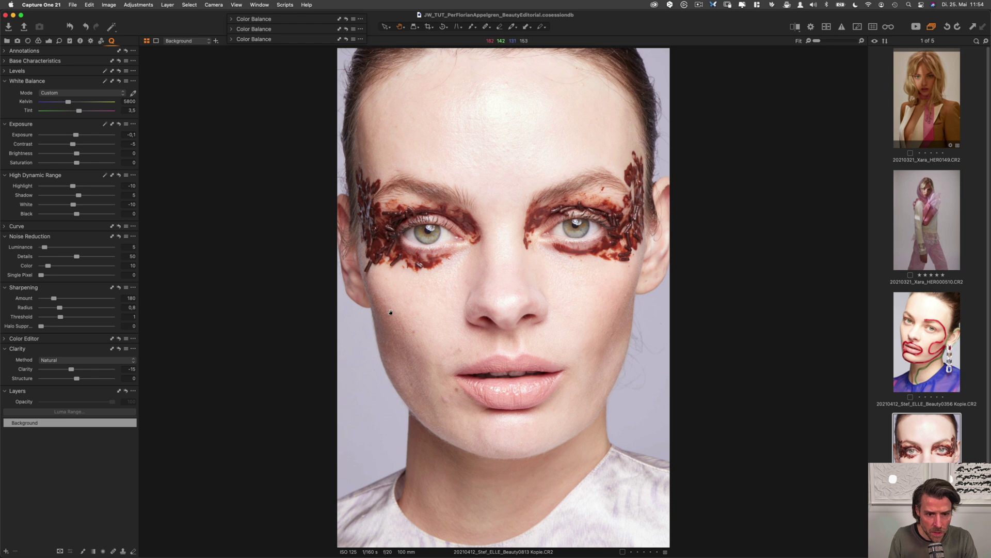
# Step: Compare the cheek skin at 100% zoom with and without the clarity adjustment
pyautogui.click(393, 311)
pyautogui.scroll(3, 393, 311)
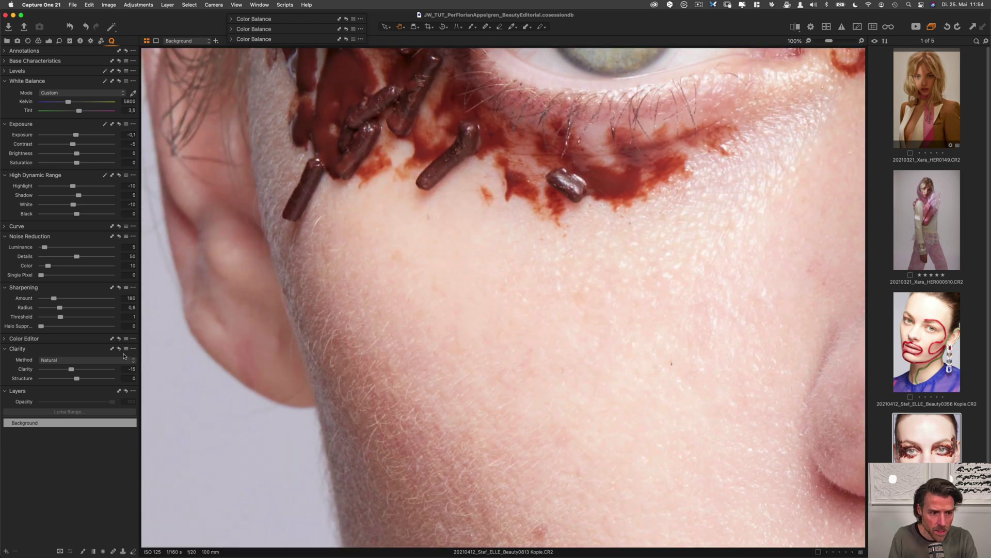
pyautogui.click(118, 349)
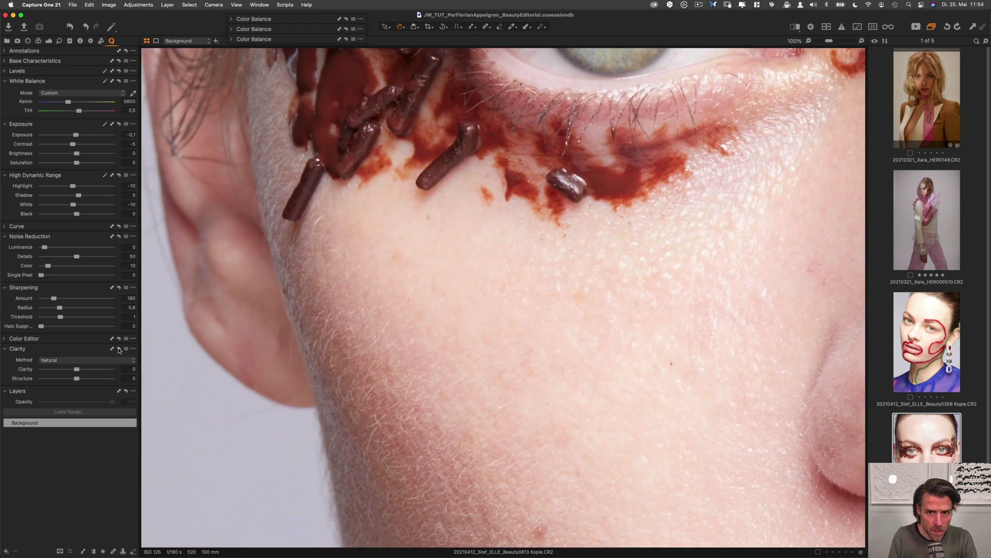
pyautogui.press('super+z')
# Step: Set the background's structure to 10 while comparing the eye and eyebrow with and without the clarity adjustments
pyautogui.scroll(10, 504, 297)
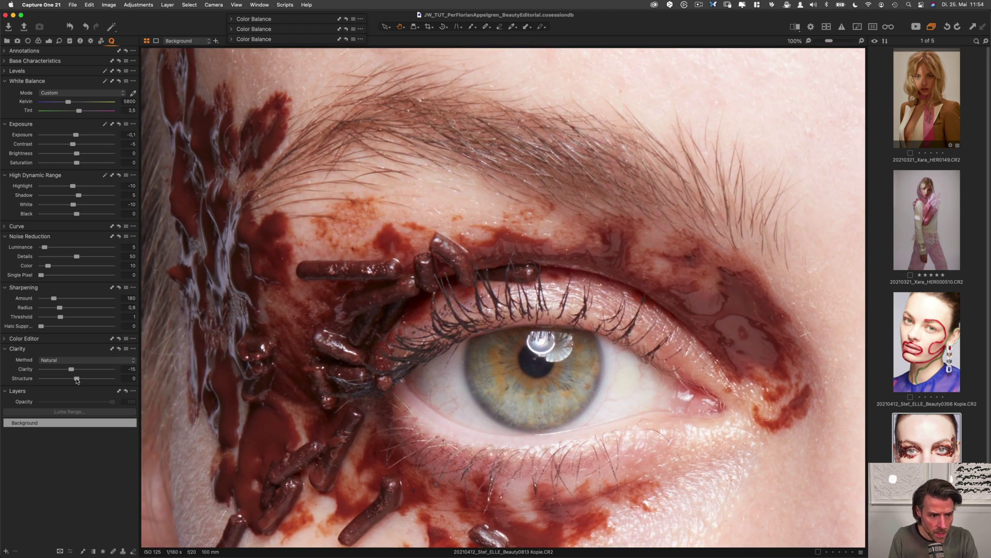
pyautogui.moveTo(76, 379)
pyautogui.mouseDown()
pyautogui.moveTo(95, 378)
pyautogui.moveTo(83, 380)
pyautogui.mouseUp()
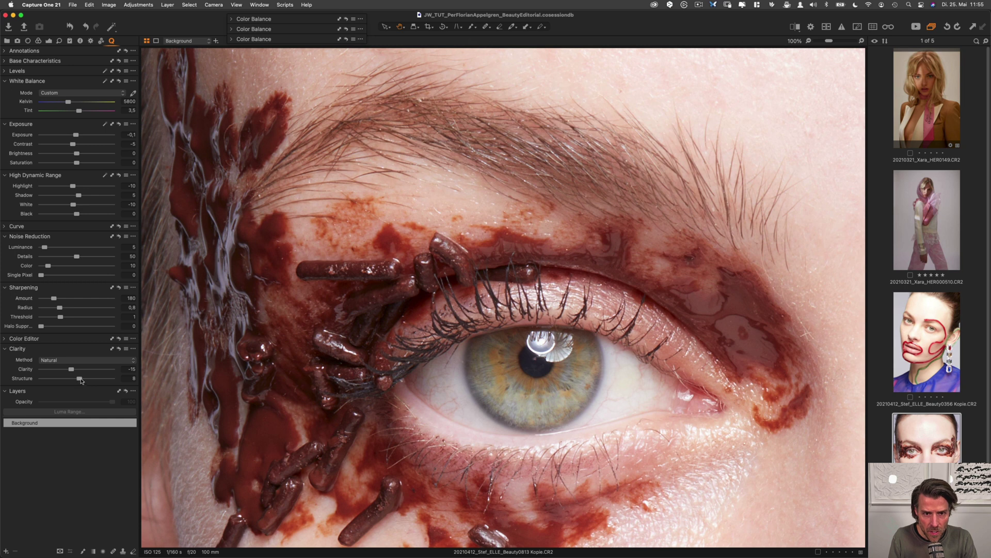
pyautogui.click(119, 348)
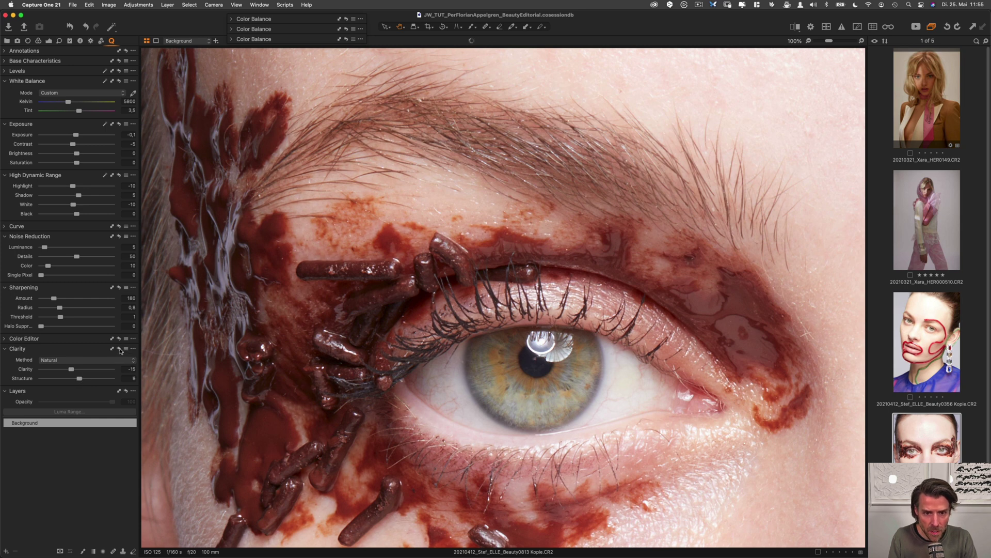
pyautogui.press('super+z')
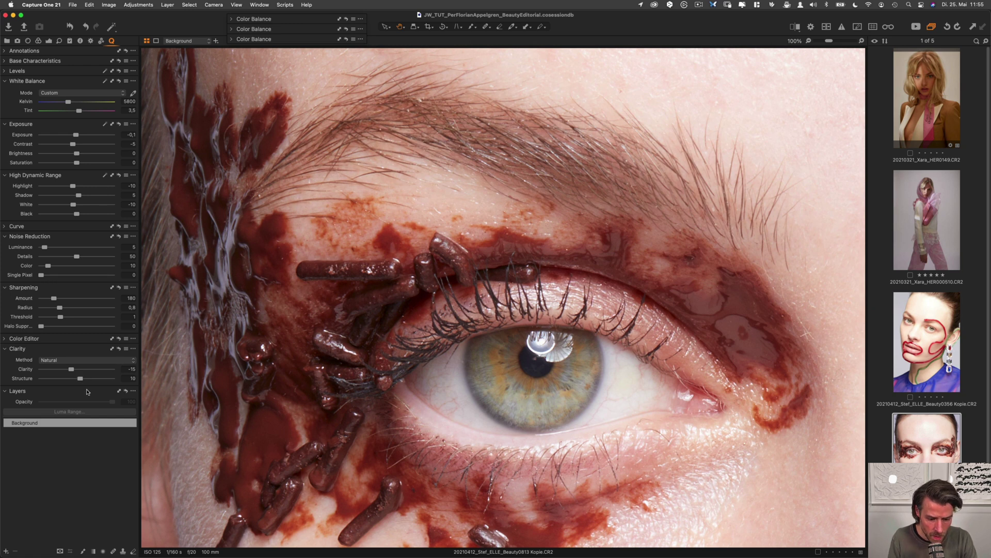
pyautogui.click(585, 165)
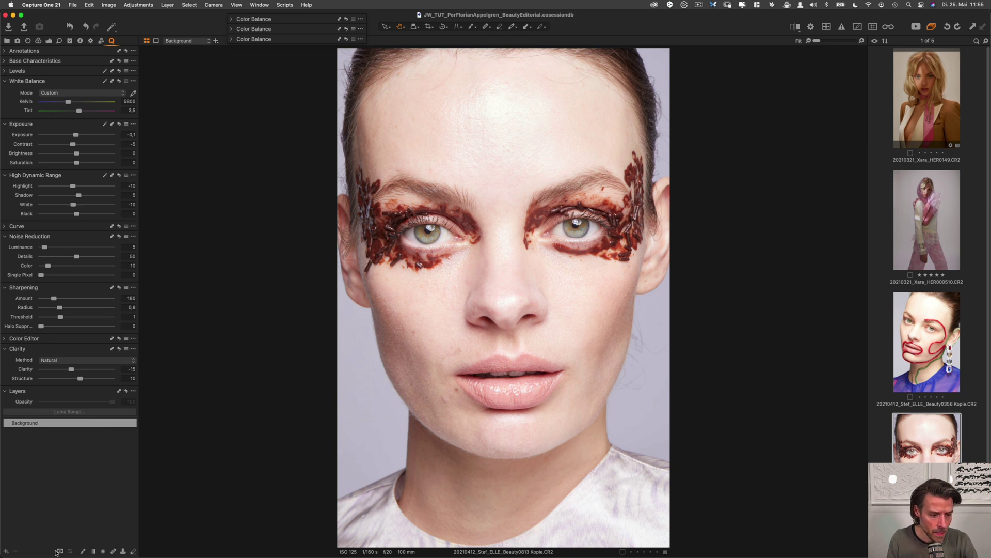
# Step: Add a new adjustment layer and name it Light Top
pyautogui.click(6, 551)
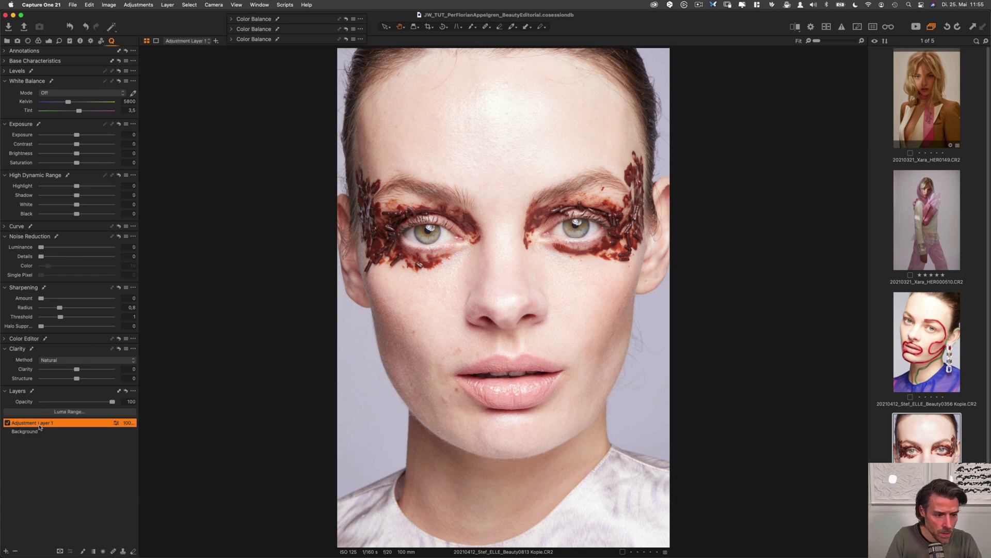
pyautogui.doubleClick(40, 423)
pyautogui.press('BackSpace')
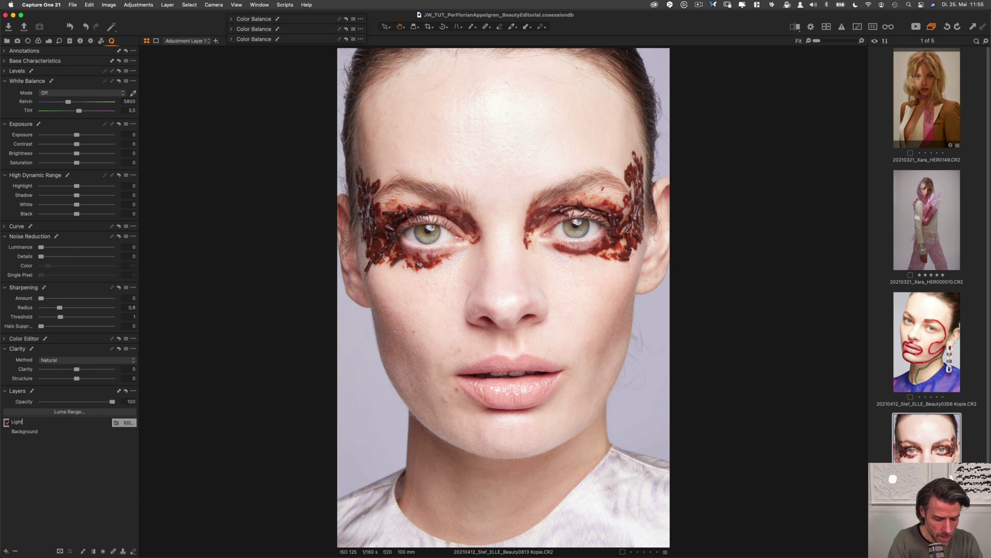
pyautogui.press('Return')
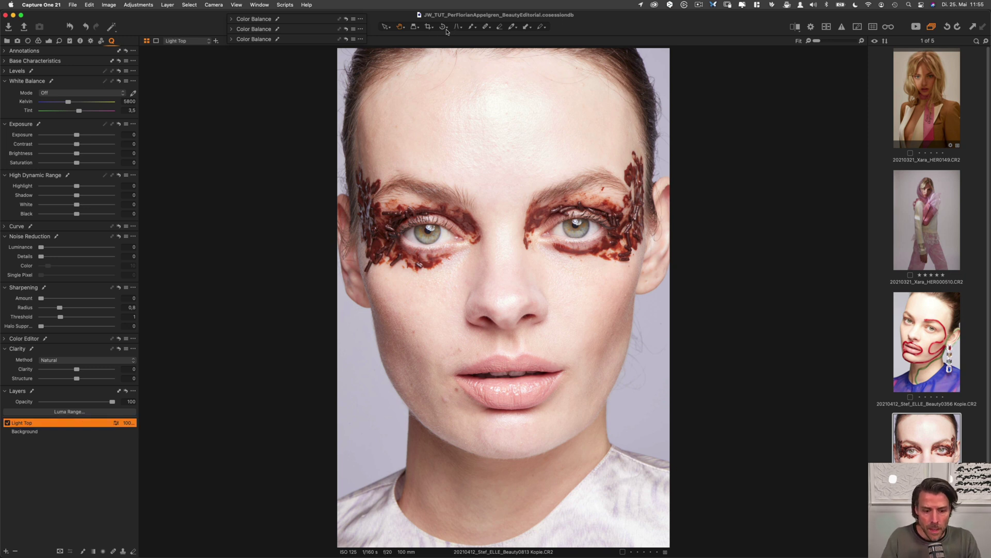
# Step: Draw a linear gradient mask on the Light Top layer from the hairline down to about the tip of the nose
pyautogui.click(416, 29)
pyautogui.click(436, 85)
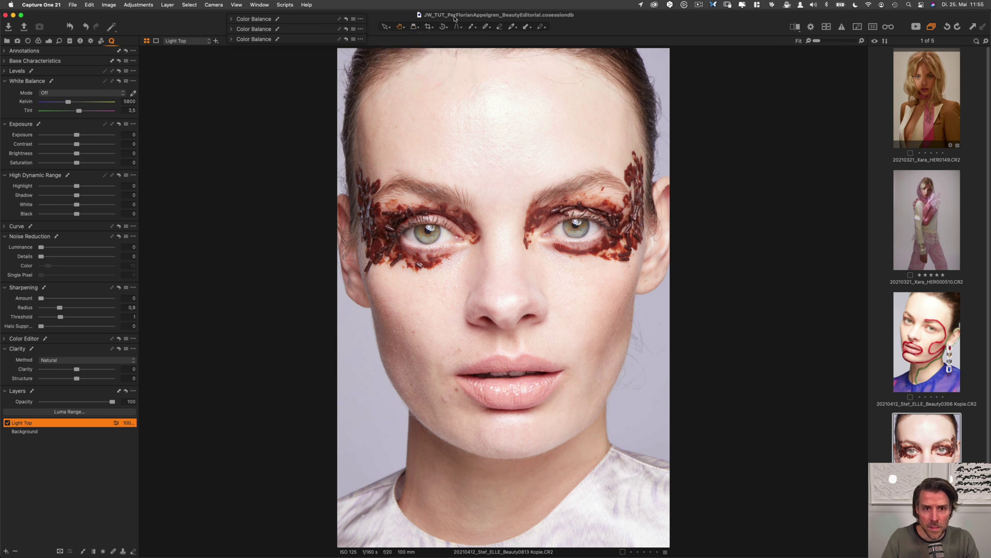
pyautogui.click(473, 29)
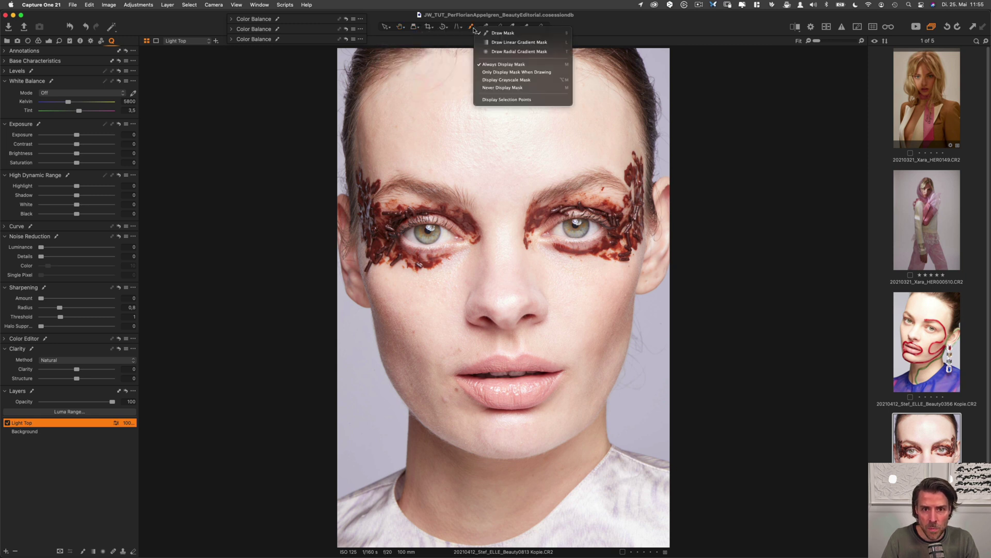
pyautogui.click(495, 42)
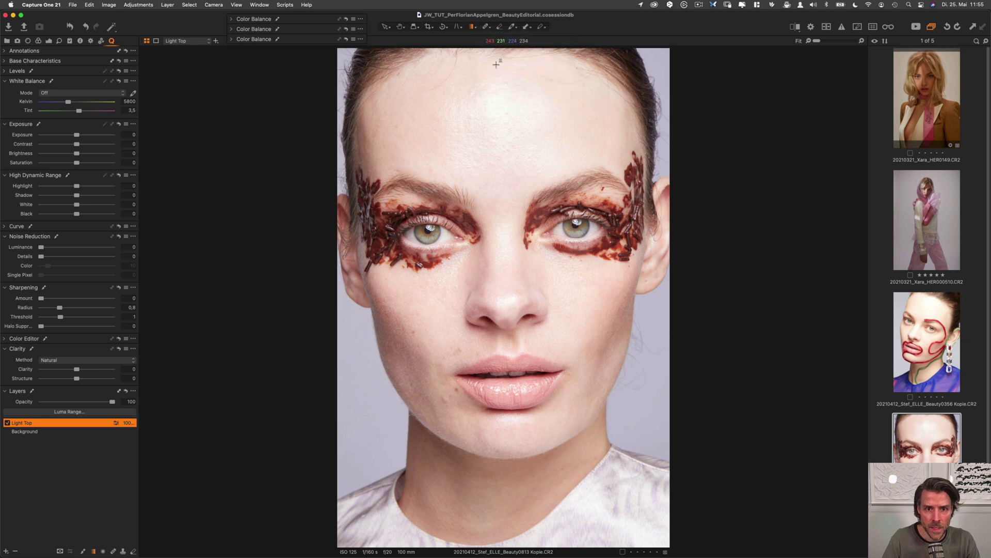
pyautogui.moveTo(496, 65); pyautogui.dragTo(498, 293)
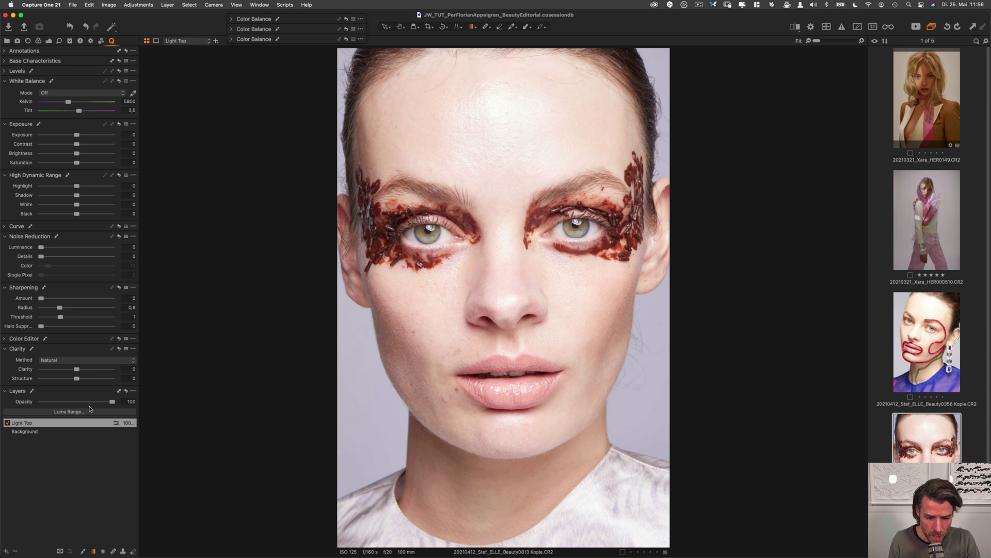
# Step: Set the exposure of the Light Top layer to -0.3 and compare the portrait with and without the layer
pyautogui.moveTo(76, 136); pyautogui.dragTo(74, 137)
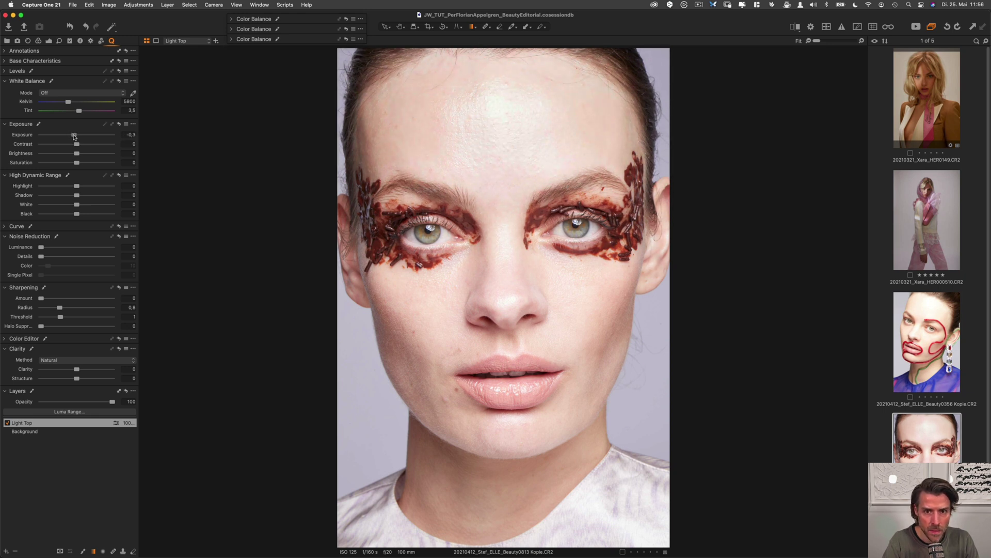
pyautogui.click(120, 125)
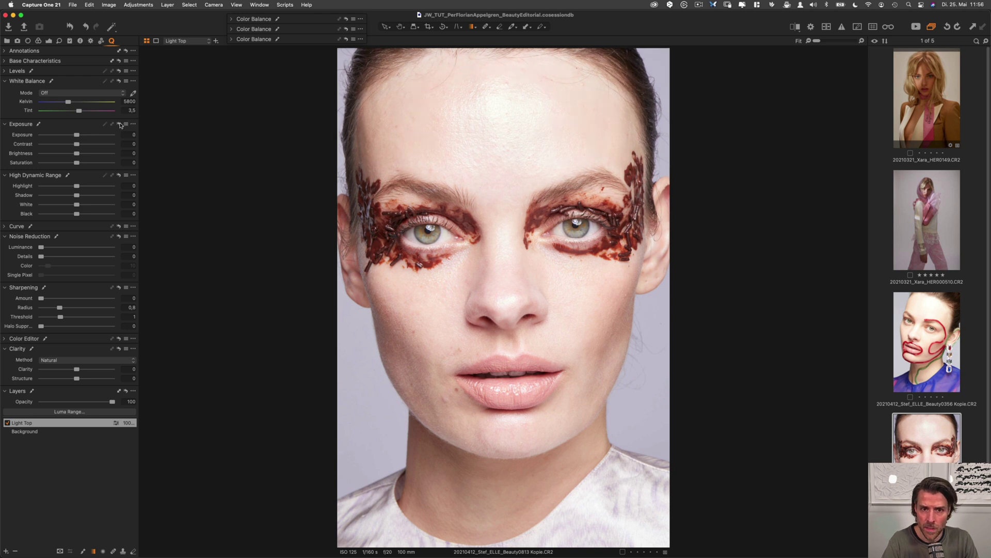
pyautogui.click(120, 124)
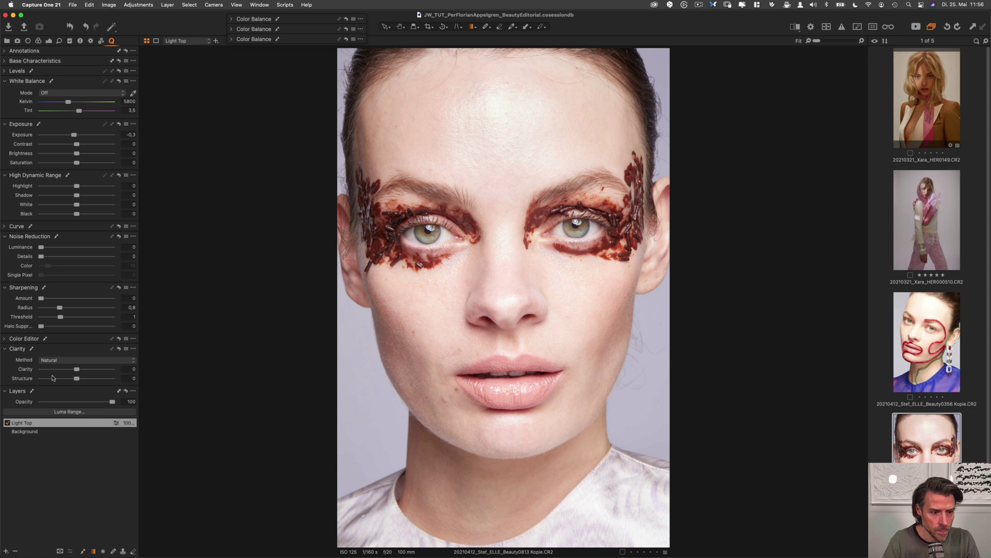
pyautogui.click(7, 423)
pyautogui.click(6, 423)
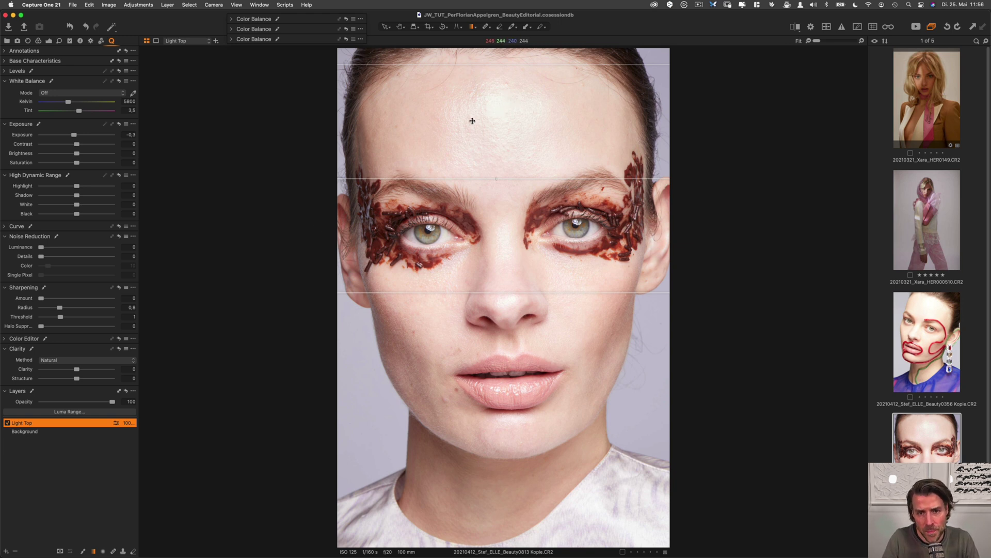
# Step: Compare the original and the developed portrait in the split before/after view and repeatedly in the full before/after view
pyautogui.click(796, 27)
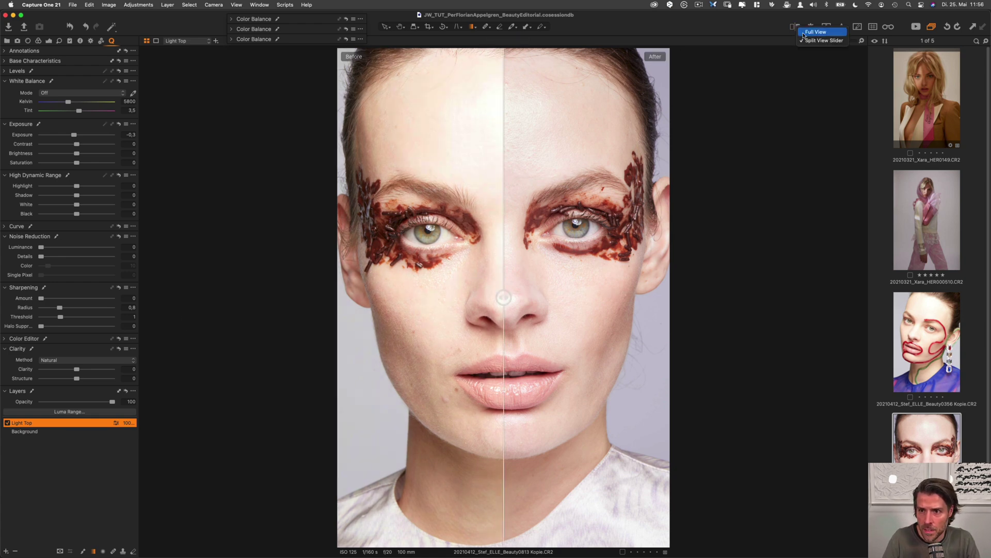
pyautogui.click(796, 29)
pyautogui.click(797, 30)
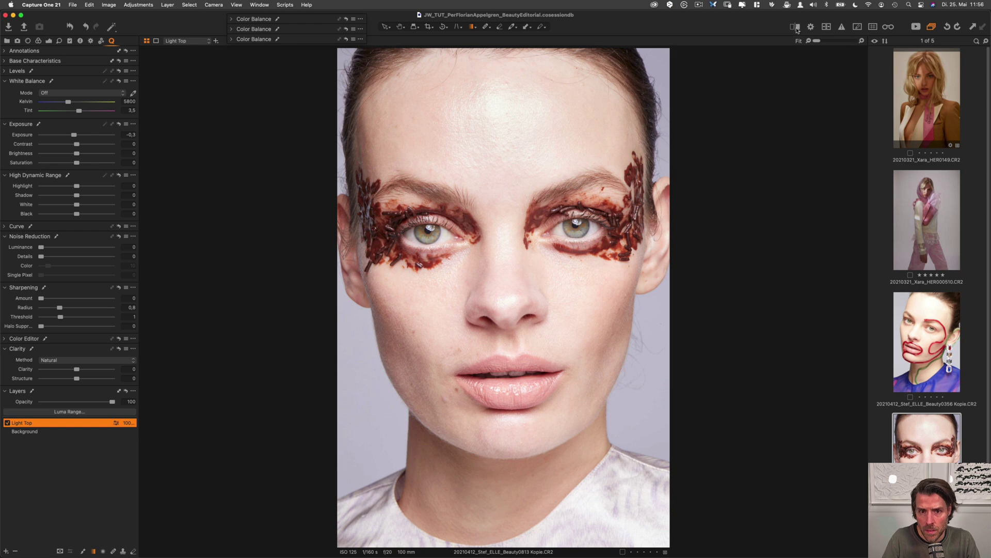
pyautogui.click(796, 29)
pyautogui.click(797, 30)
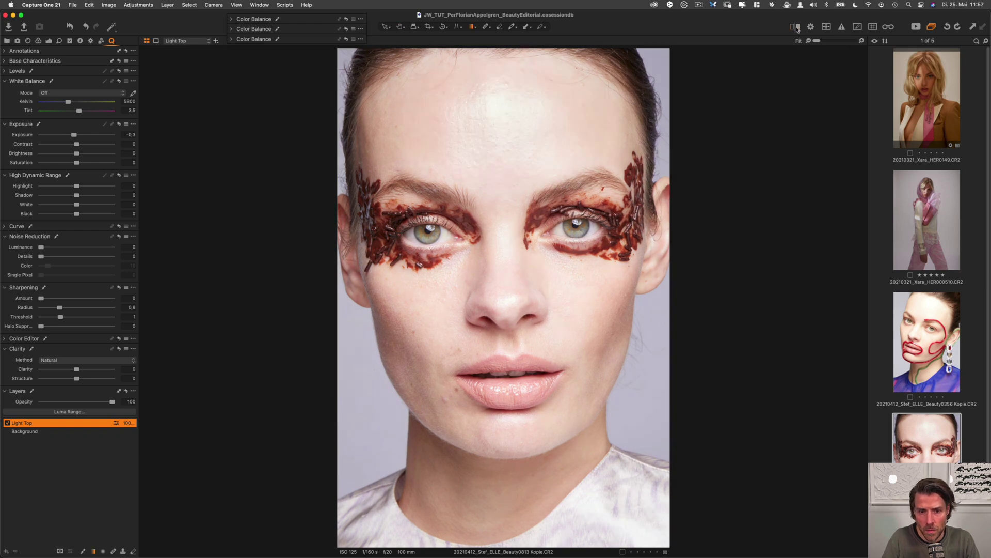
pyautogui.click(796, 30)
pyautogui.click(796, 30)
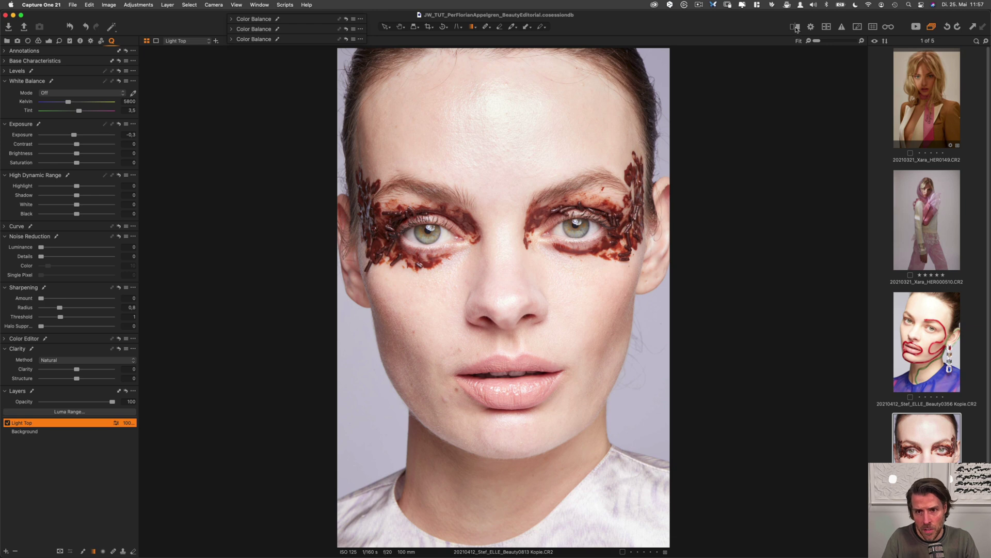
pyautogui.click(797, 30)
pyautogui.click(797, 29)
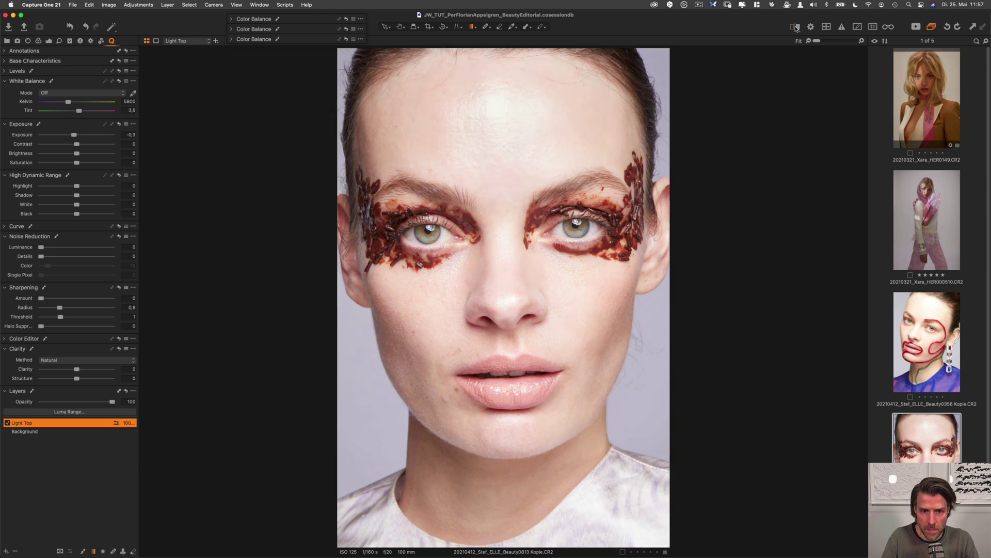
pyautogui.click(795, 30)
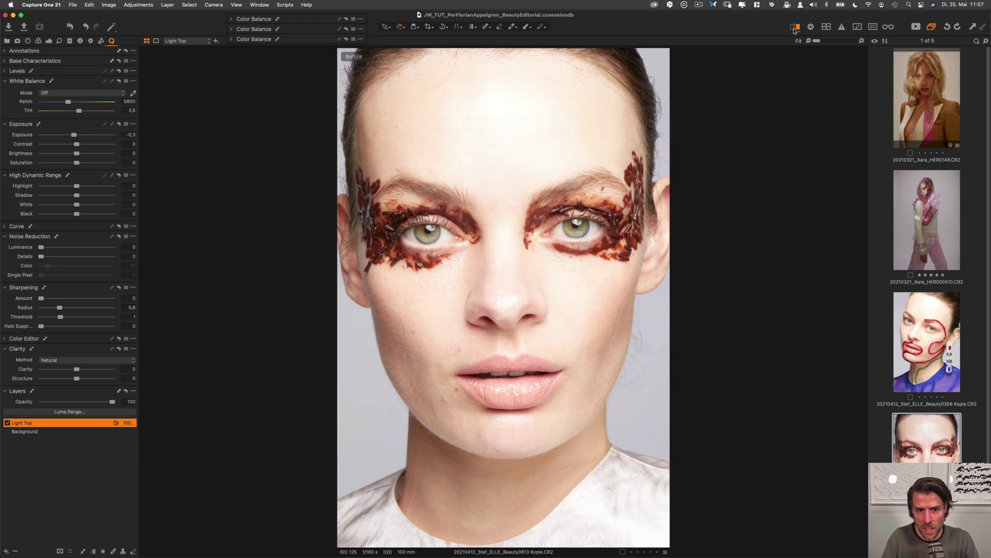
pyautogui.click(794, 30)
pyautogui.click(793, 30)
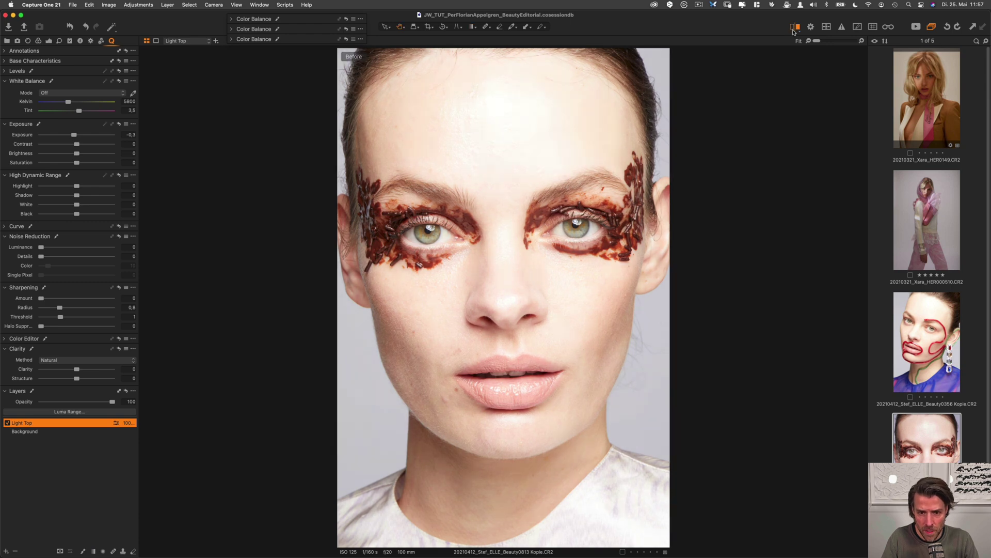
pyautogui.click(794, 30)
pyautogui.click(793, 29)
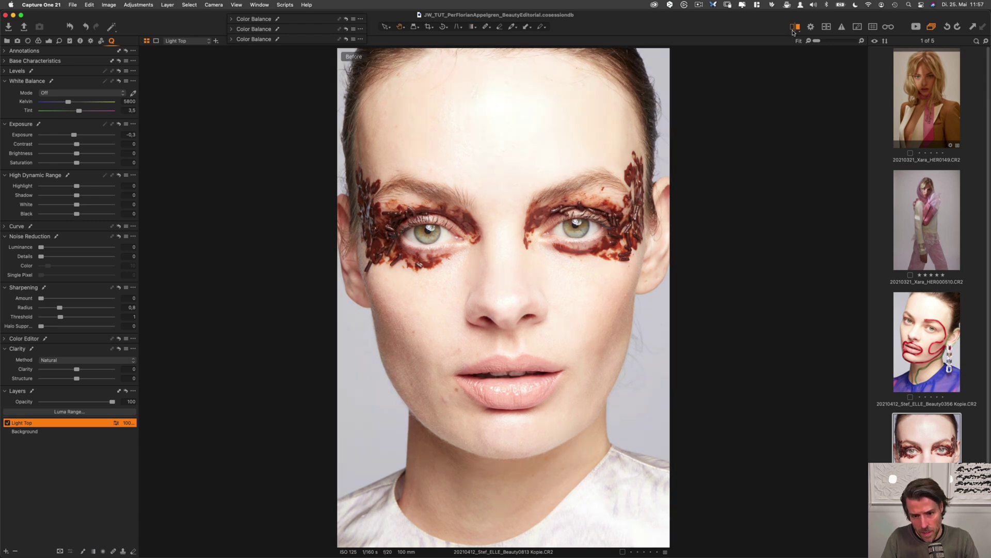
pyautogui.click(794, 30)
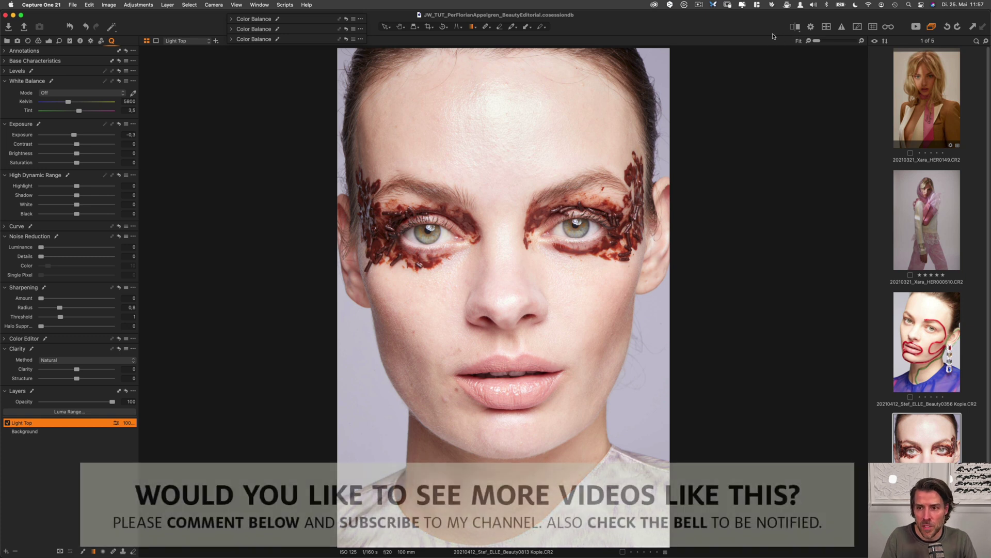
# Step: Process the portrait with the "PSD Adobe RGB (8bit) open in PS" recipe and view the result in Photoshop
pyautogui.click(90, 40)
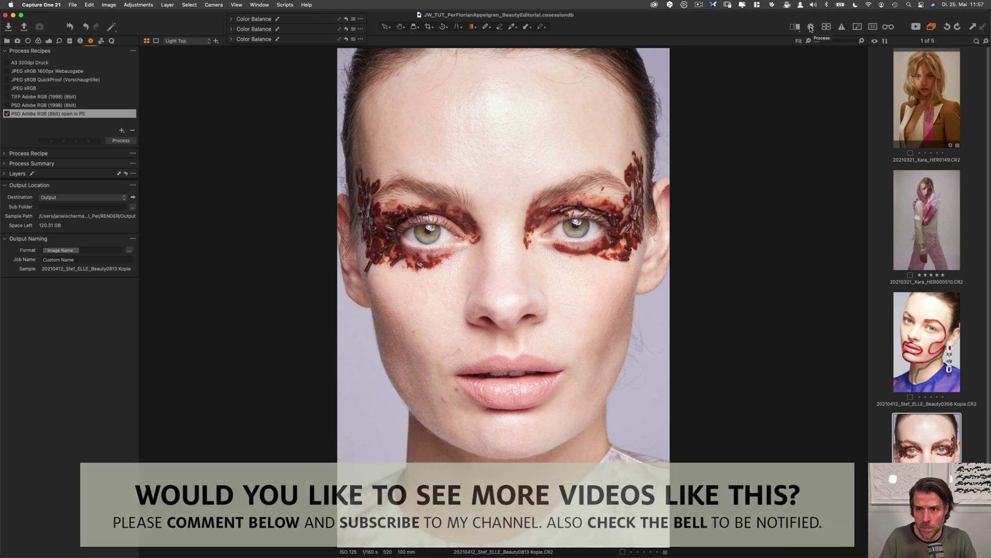
pyautogui.click(811, 29)
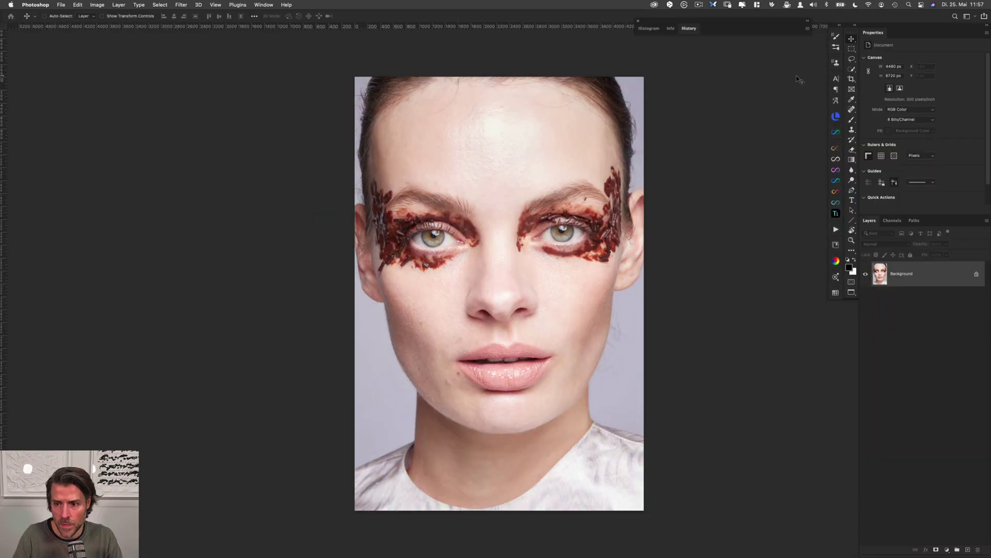
pyautogui.moveTo(582, 184); pyautogui.dragTo(573, 190)
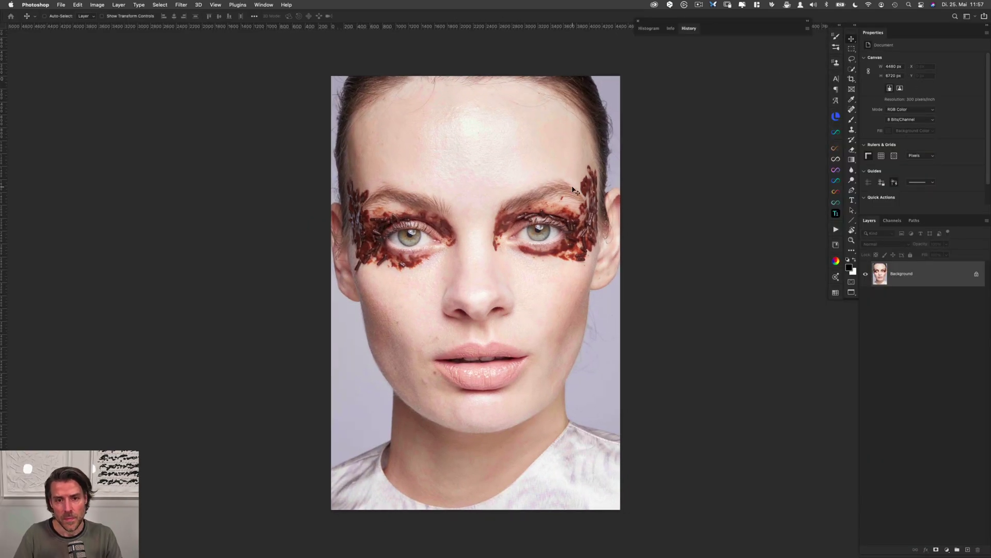